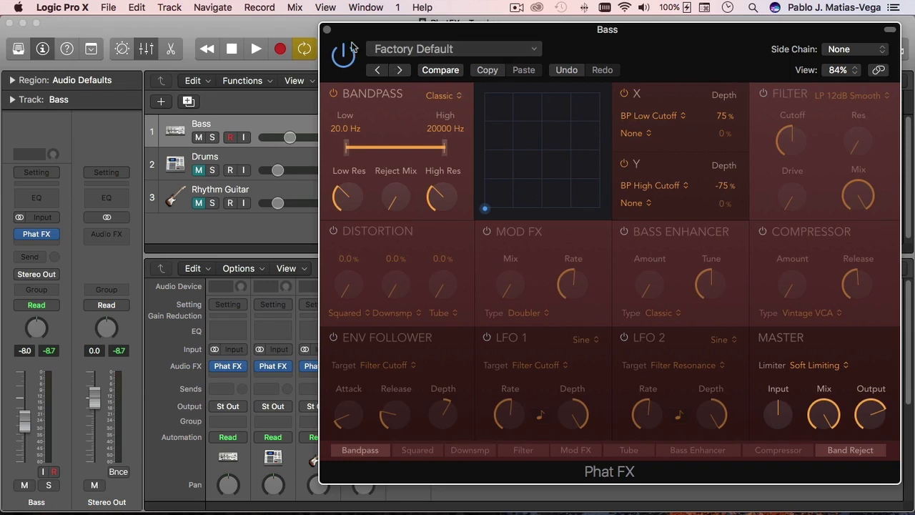
# - Close the Bass track's Phat FX window, look up Phat FX among the Multi Effects plug-ins, and reopen it from the track's insert
pyautogui.click(327, 31)
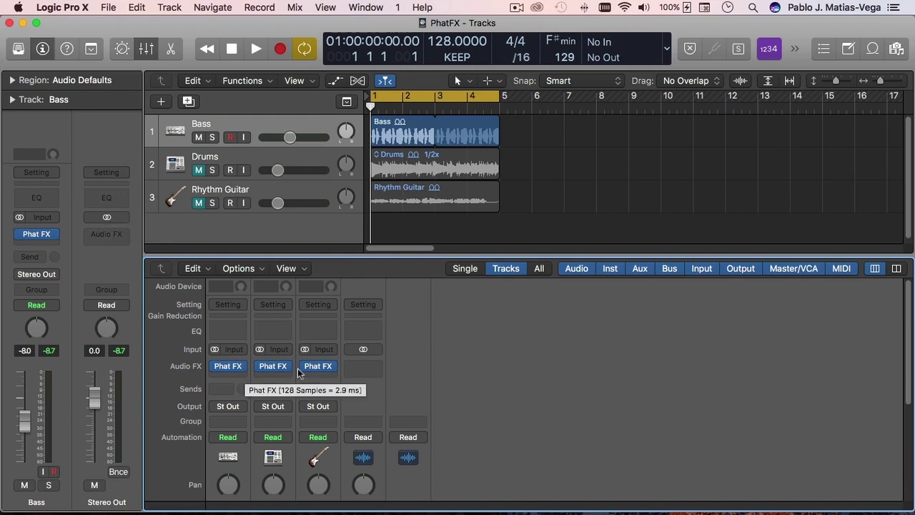
pyautogui.click(56, 238)
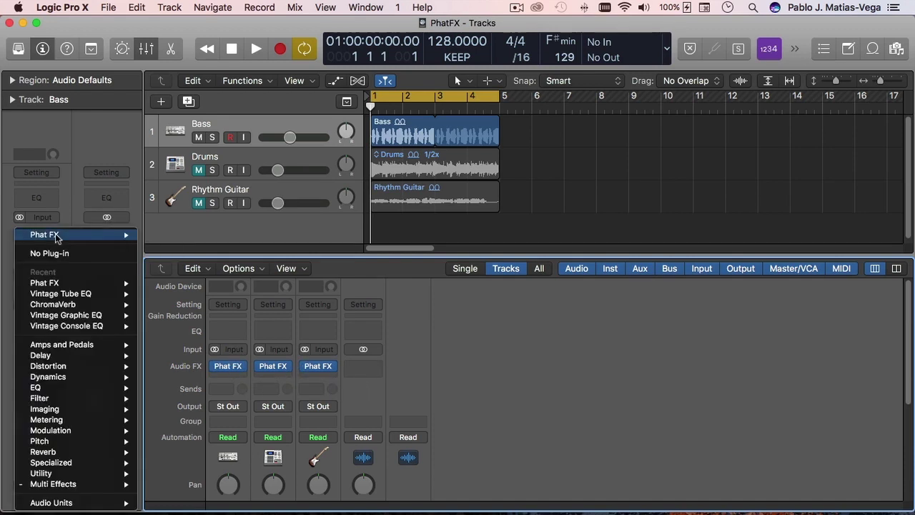
pyautogui.moveTo(75, 484)
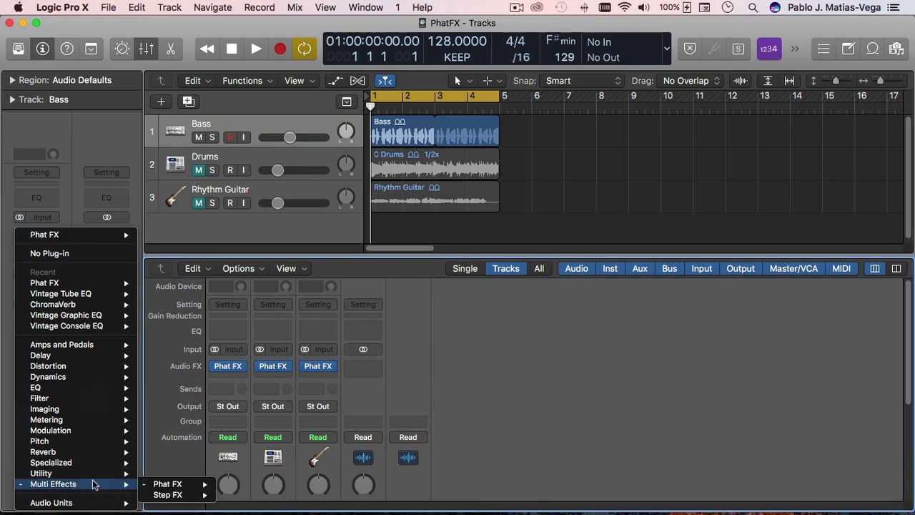
pyautogui.moveTo(175, 484)
pyautogui.click(244, 484)
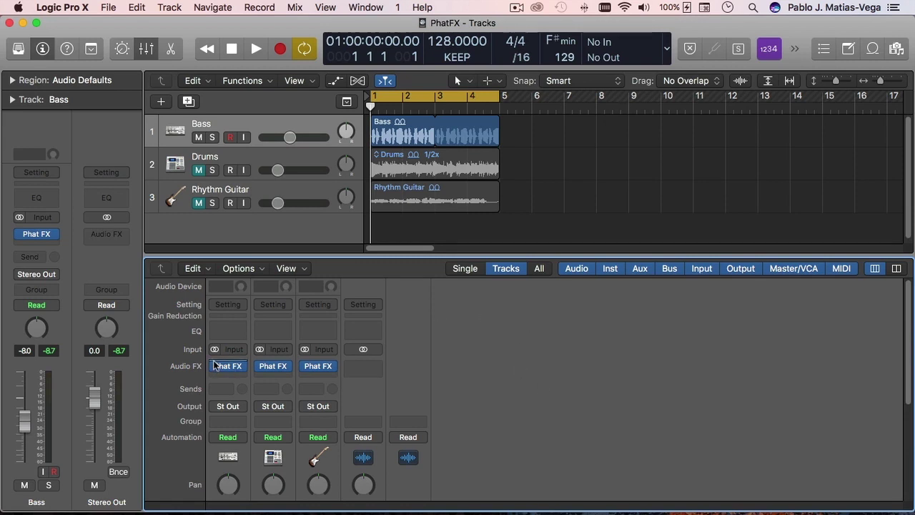
pyautogui.click(230, 367)
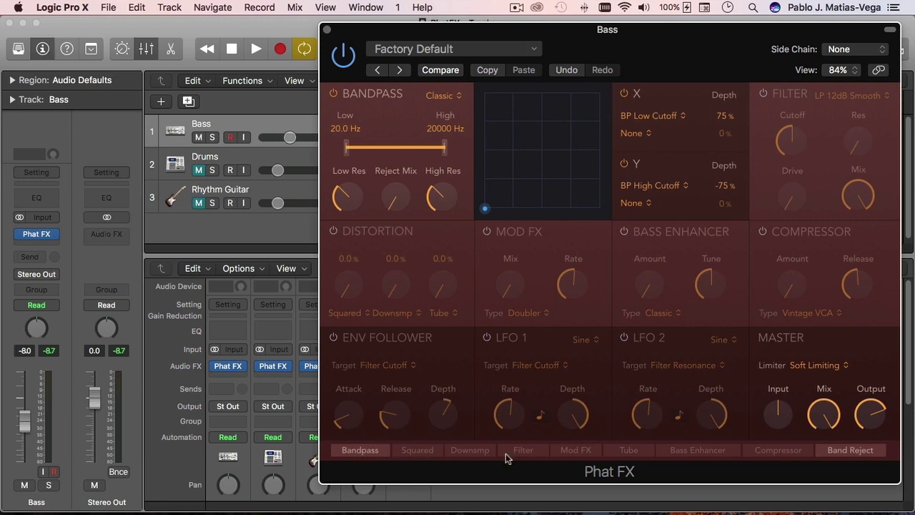
# - Examine the effect order strip and the filter types available for the Bandpass module
pyautogui.moveTo(860, 453)
pyautogui.mouseDown()
pyautogui.moveTo(771, 453)
pyautogui.moveTo(860, 457)
pyautogui.mouseUp()
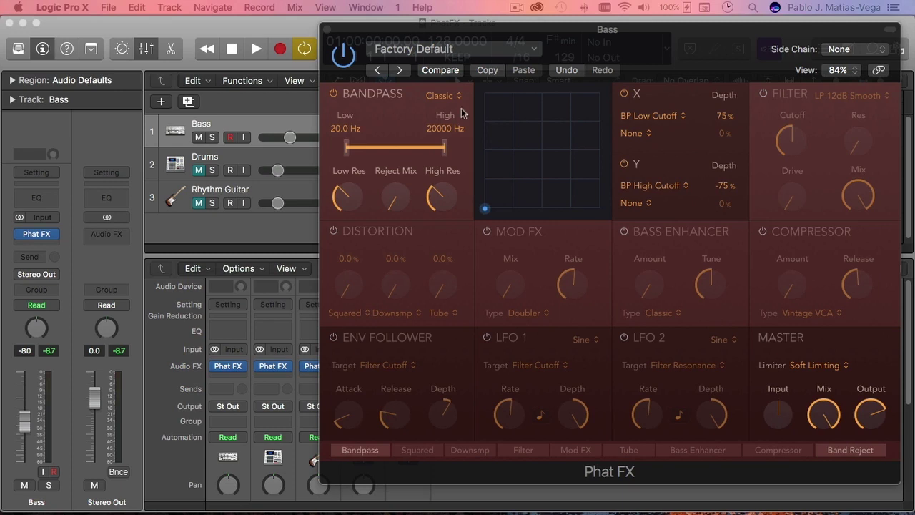
pyautogui.click(626, 44)
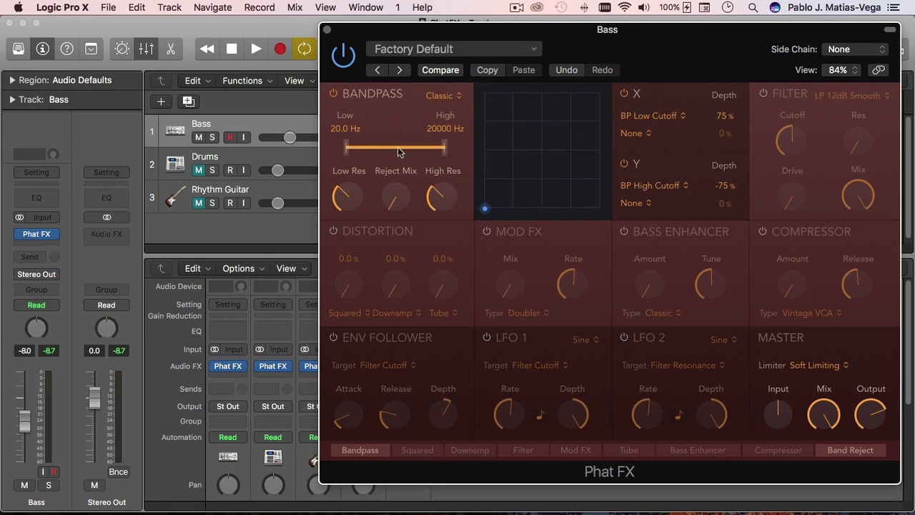
pyautogui.click(459, 95)
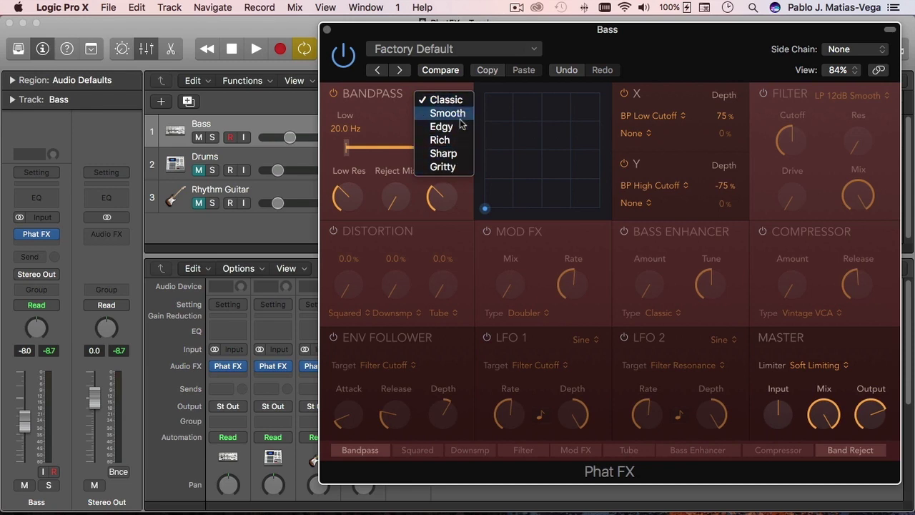
pyautogui.click(462, 188)
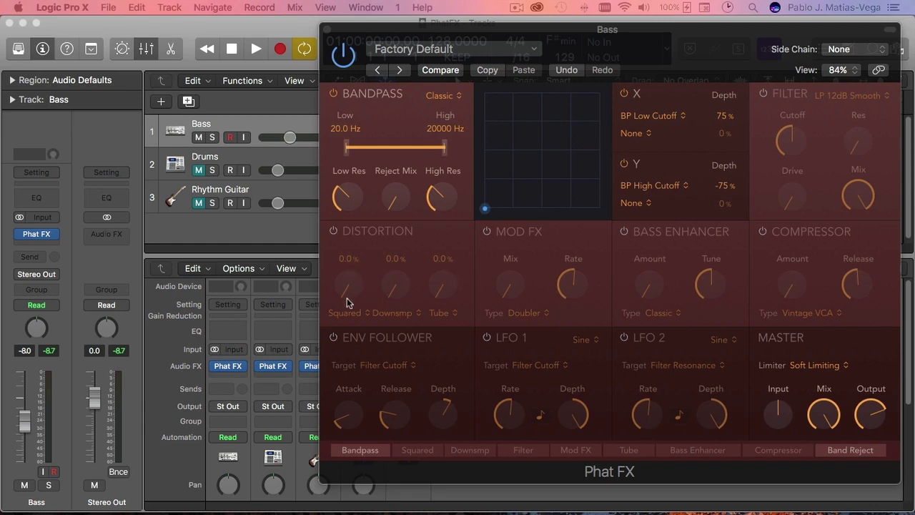
# - Switch on the Distortion module to examine its three amount controls and distortion types, and switch it back off
pyautogui.click(333, 231)
pyautogui.moveTo(356, 293)
pyautogui.mouseDown()
pyautogui.moveTo(361, 215)
pyautogui.moveTo(357, 298)
pyautogui.mouseUp()
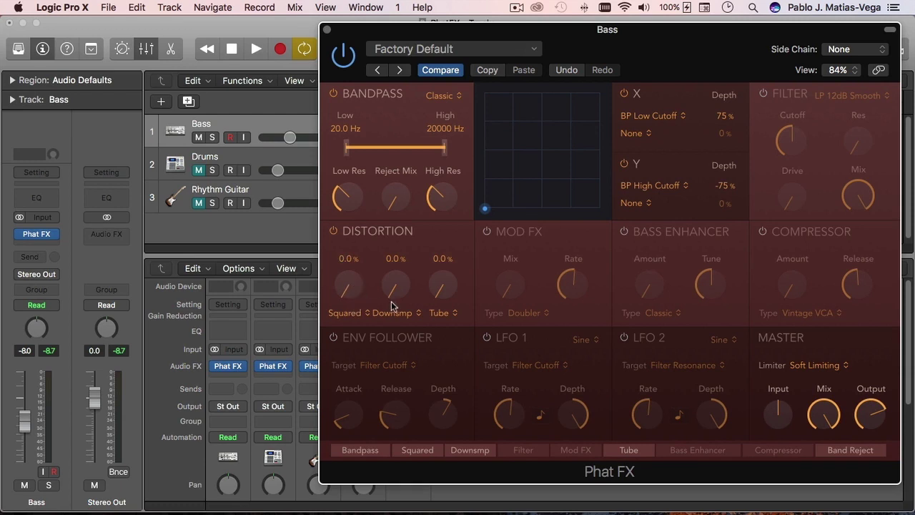
pyautogui.moveTo(398, 293); pyautogui.dragTo(406, 234)
pyautogui.moveTo(433, 288); pyautogui.dragTo(430, 309)
pyautogui.moveTo(391, 281); pyautogui.dragTo(371, 327)
pyautogui.click(363, 313)
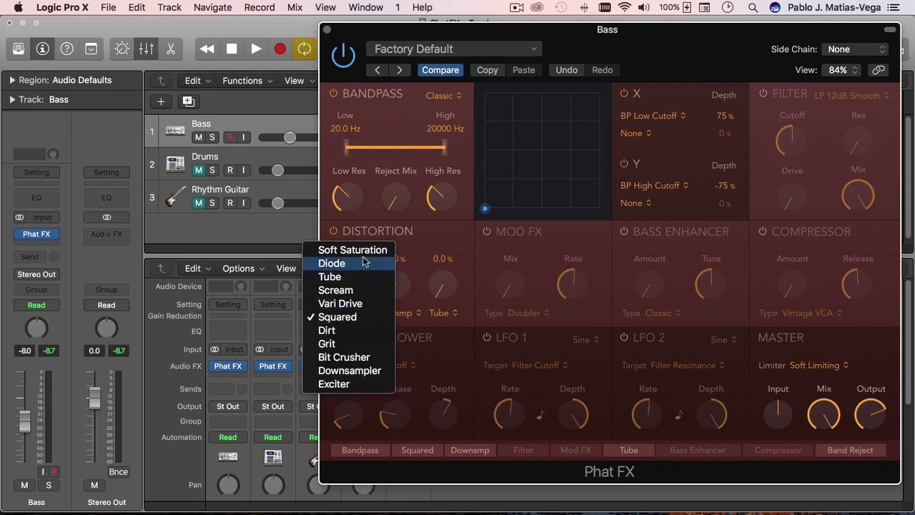
pyautogui.click(431, 239)
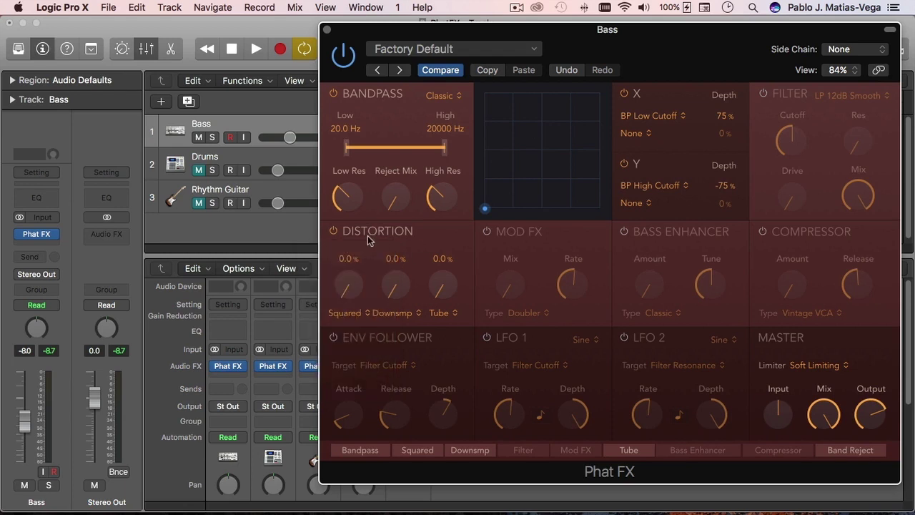
pyautogui.click(332, 232)
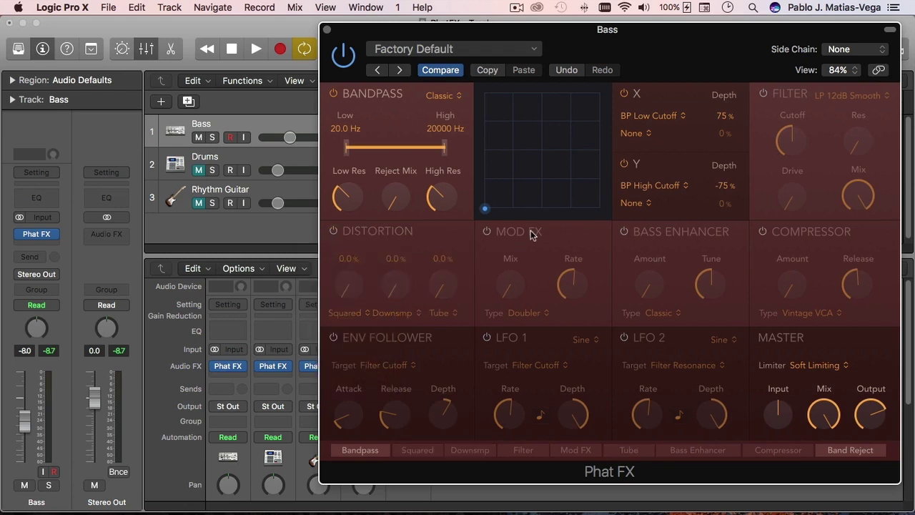
# - Switch on the Mod FX module to examine its modulation types and controls, and switch it back off
pyautogui.click(486, 233)
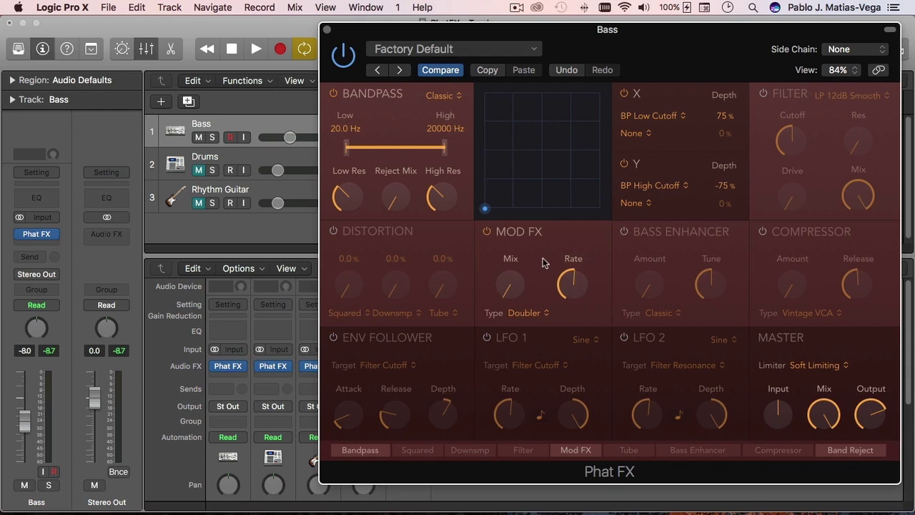
pyautogui.click(530, 314)
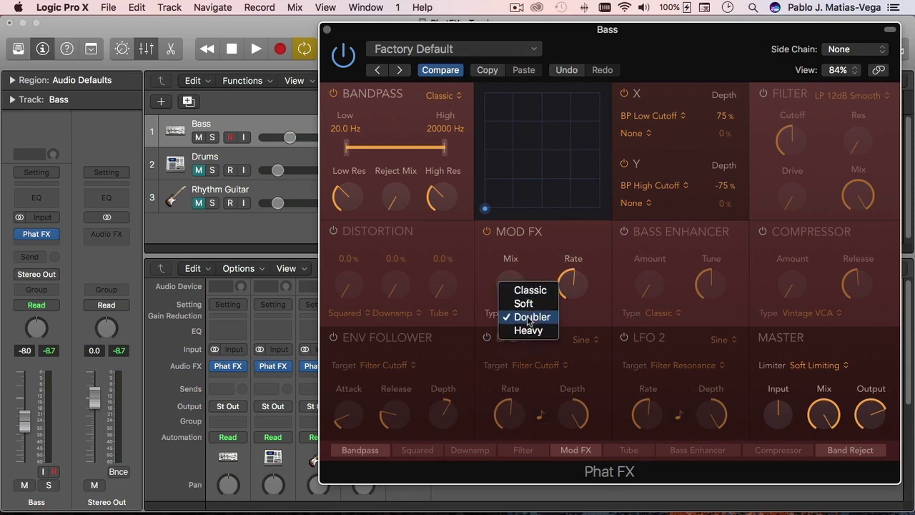
pyautogui.click(604, 313)
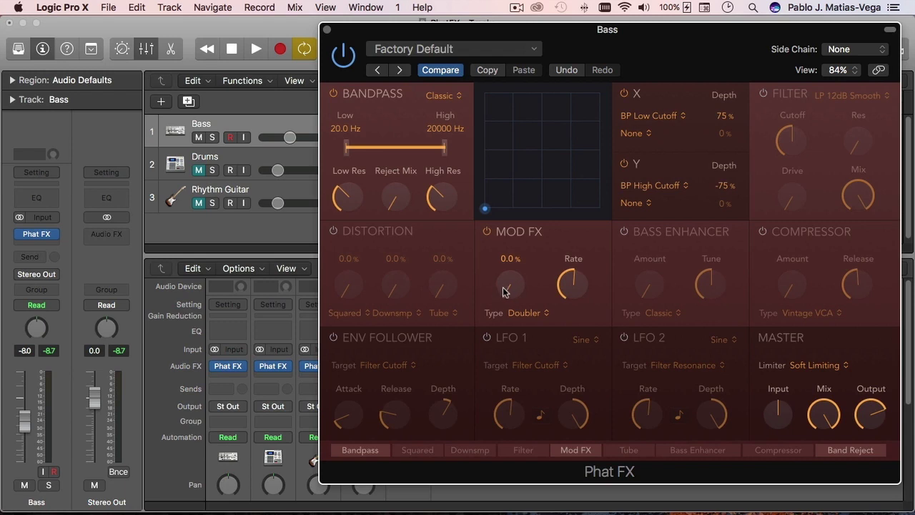
pyautogui.moveTo(559, 295)
pyautogui.click(487, 231)
# - Switch on the Bass Enhancer to try its type list and Tune control, and switch it back off
pyautogui.click(624, 231)
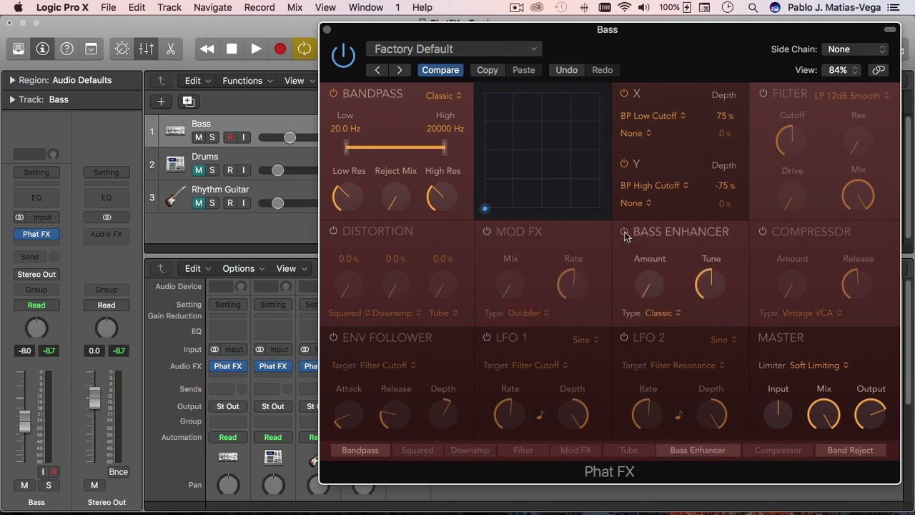
pyautogui.click(674, 312)
pyautogui.click(738, 312)
pyautogui.moveTo(711, 297)
pyautogui.mouseDown()
pyautogui.moveTo(720, 215)
pyautogui.moveTo(705, 389)
pyautogui.moveTo(722, 215)
pyautogui.moveTo(713, 297)
pyautogui.mouseUp()
pyautogui.moveTo(713, 282); pyautogui.dragTo(724, 168)
pyautogui.moveTo(712, 280); pyautogui.dragTo(713, 298)
pyautogui.click(624, 232)
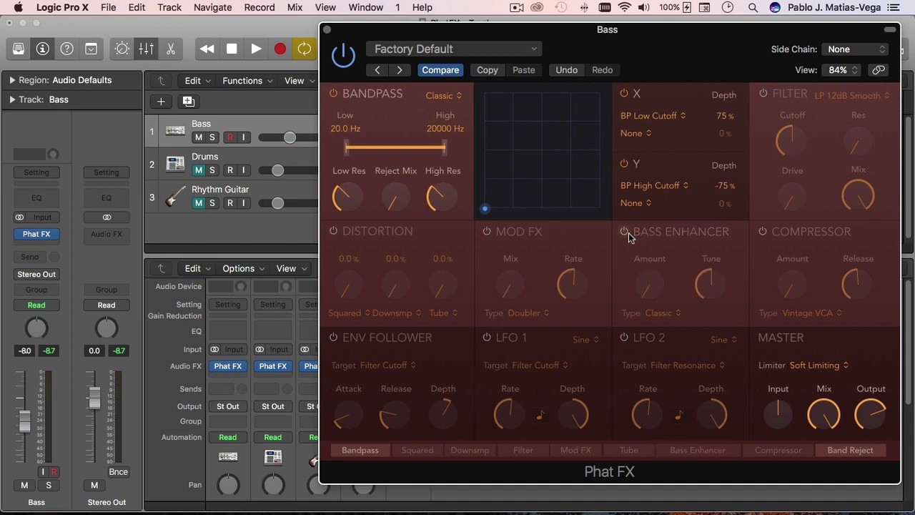
# - Switch on the Compressor module to examine its available compressor types, and switch it back off
pyautogui.click(762, 233)
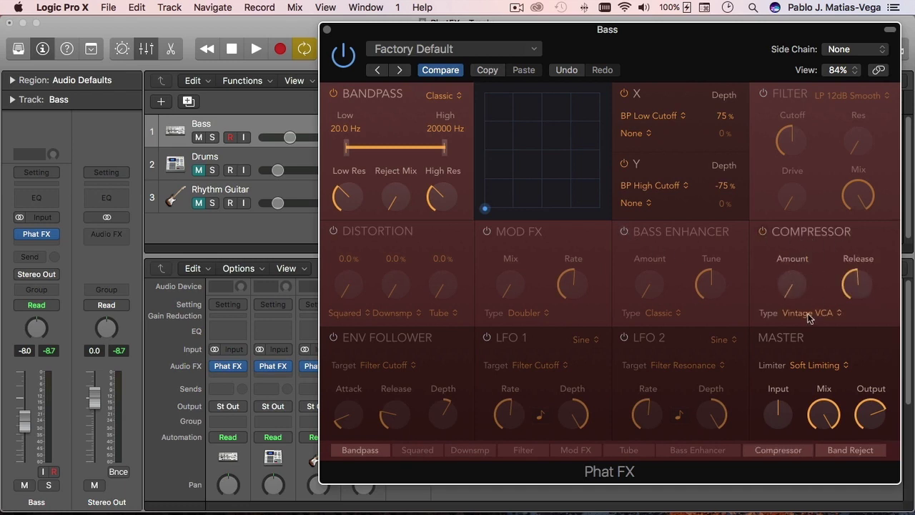
pyautogui.click(809, 315)
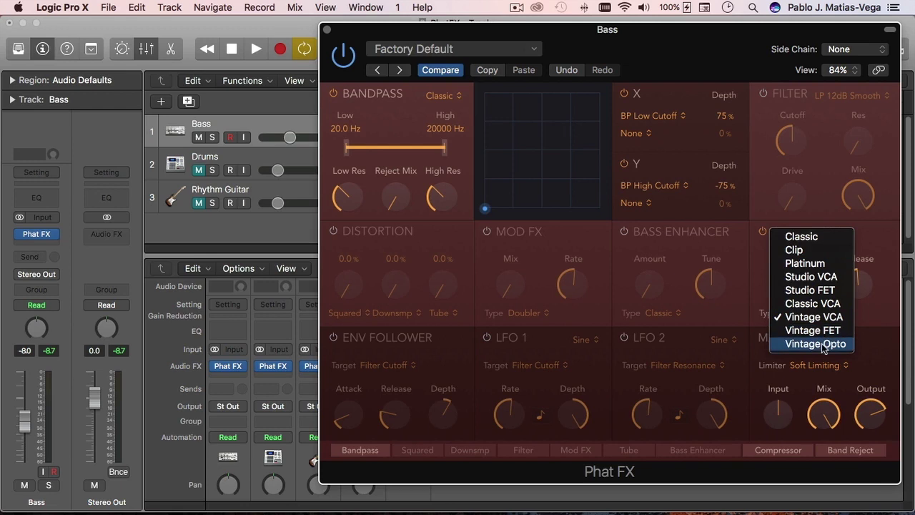
pyautogui.click(876, 322)
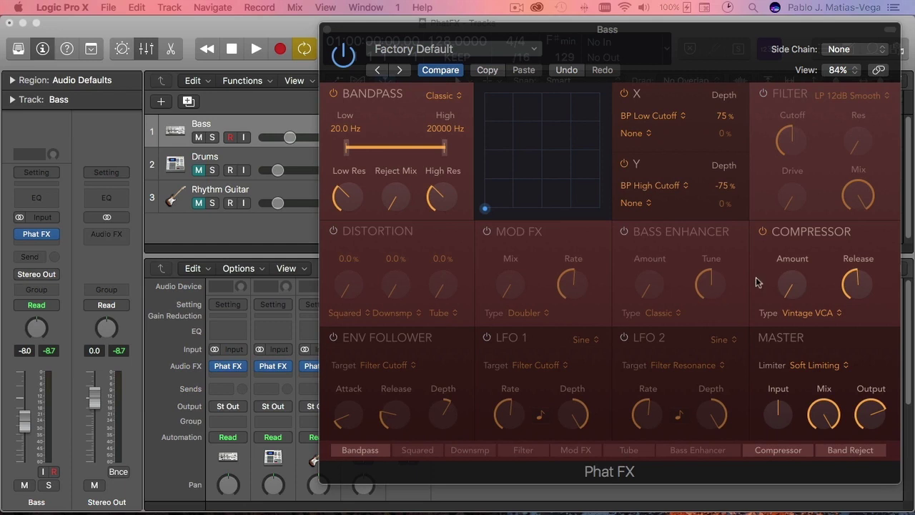
pyautogui.click(822, 319)
pyautogui.click(863, 319)
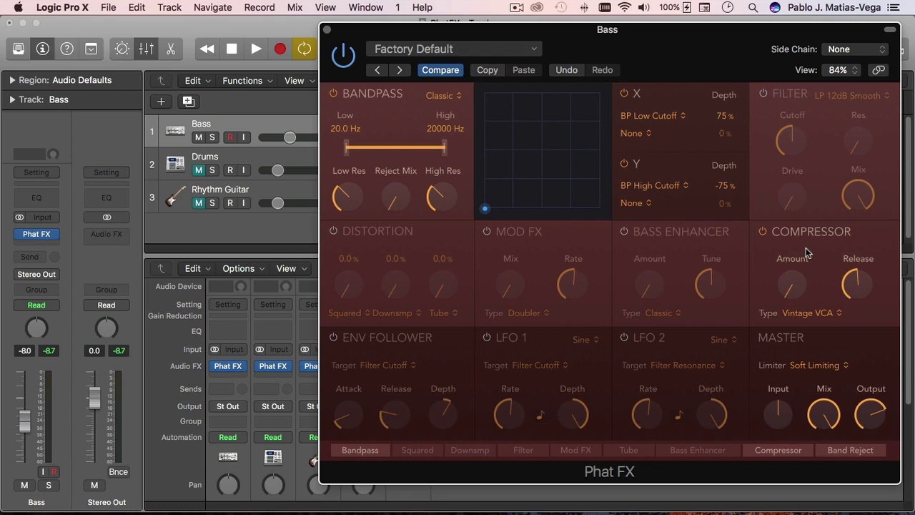
pyautogui.click(828, 319)
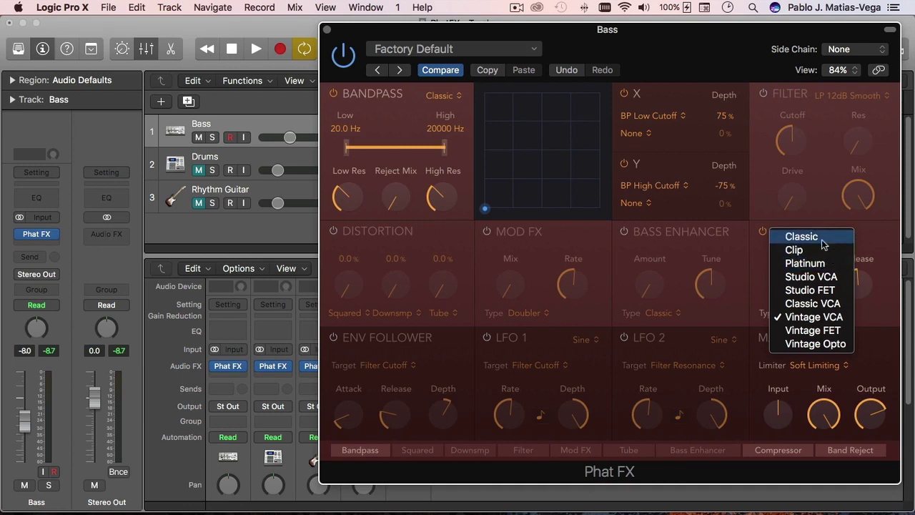
pyautogui.click(886, 234)
pyautogui.click(765, 231)
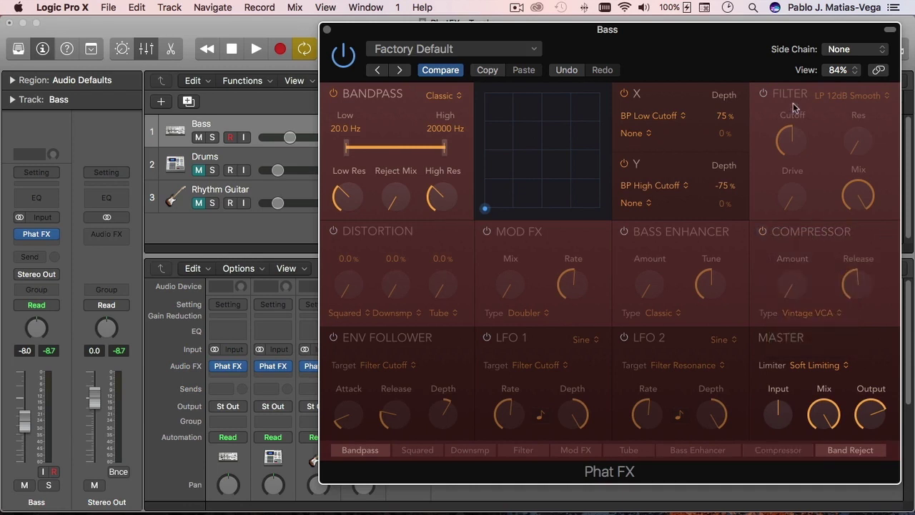
# - Switch on the Filter module to examine its full list of filter types, and switch it back off
pyautogui.click(763, 94)
pyautogui.click(855, 96)
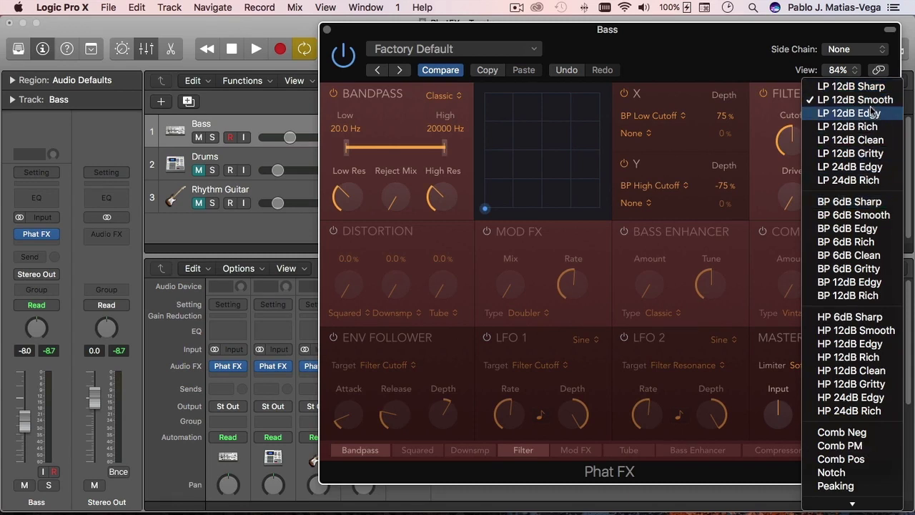
pyautogui.scroll(-2, 851, 247)
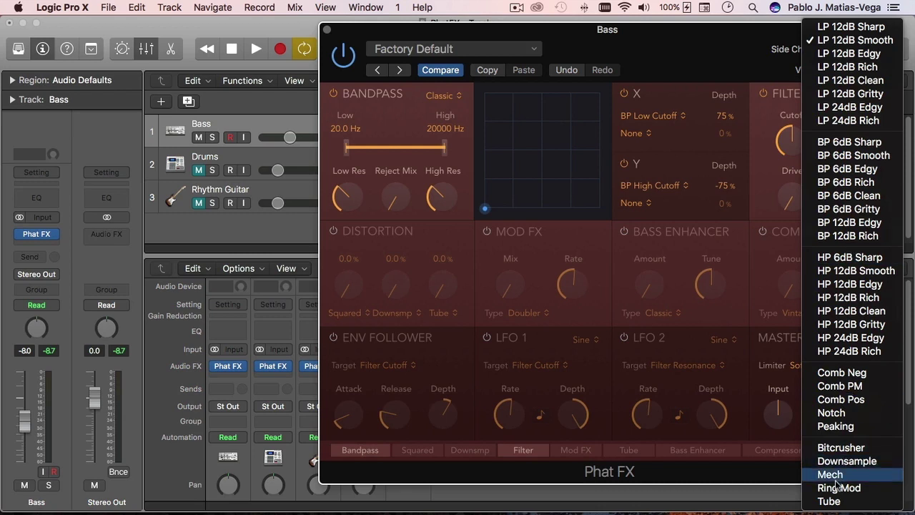
pyautogui.click(778, 195)
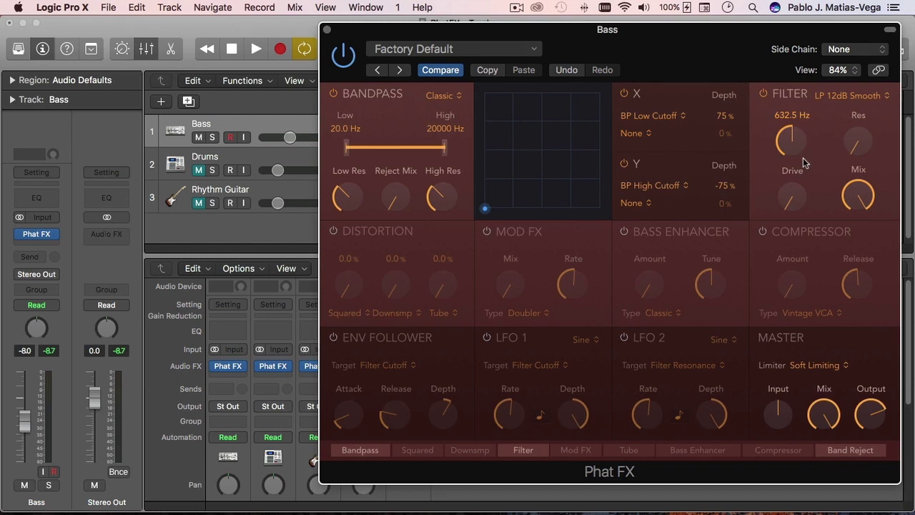
pyautogui.click(764, 95)
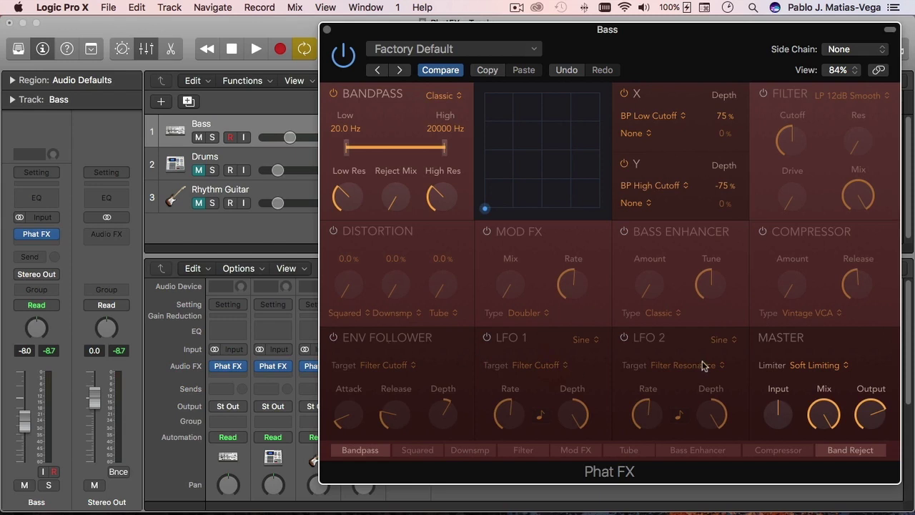
# - Switch on the Envelope Follower to examine its full list of modulation targets, and switch it back off
pyautogui.click(332, 338)
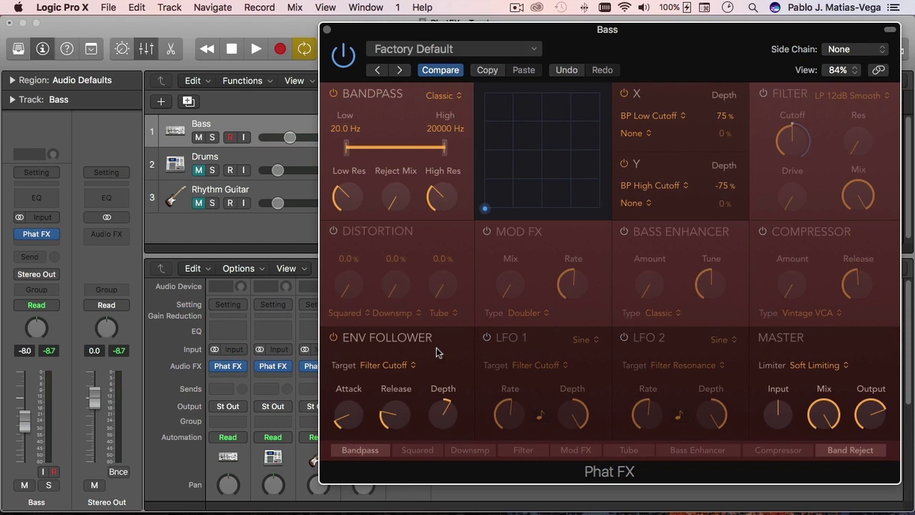
pyautogui.click(396, 367)
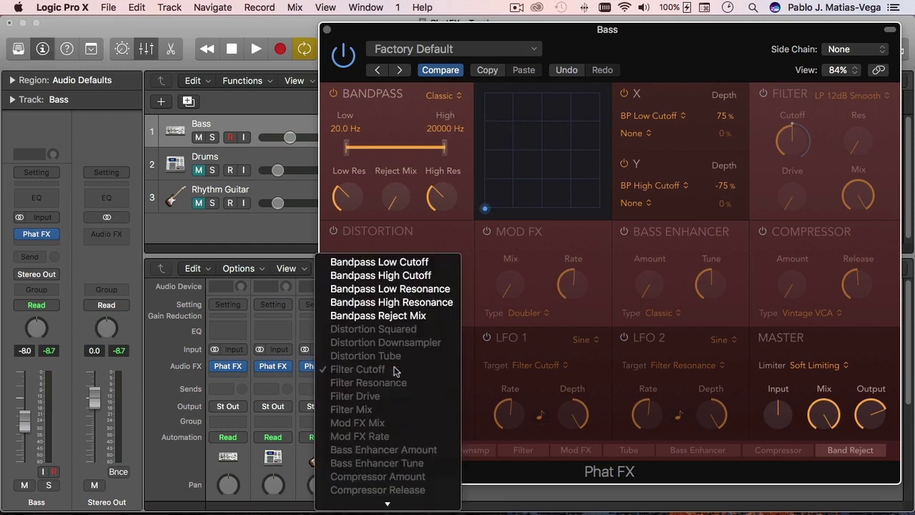
pyautogui.click(468, 363)
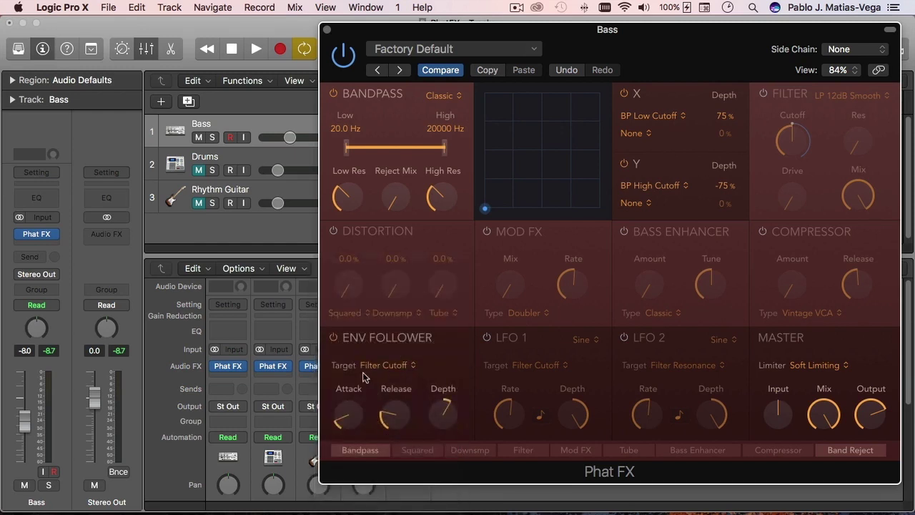
pyautogui.click(370, 367)
pyautogui.scroll(-1, 399, 427)
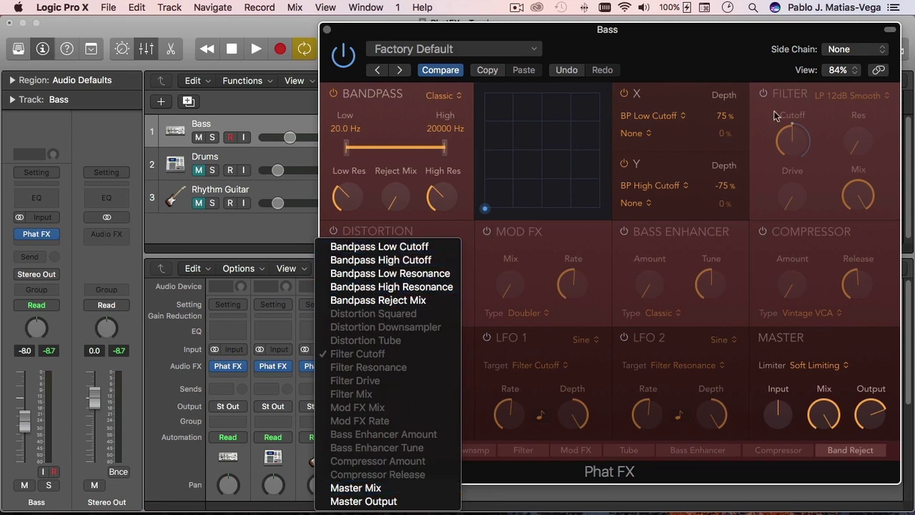
pyautogui.click(738, 248)
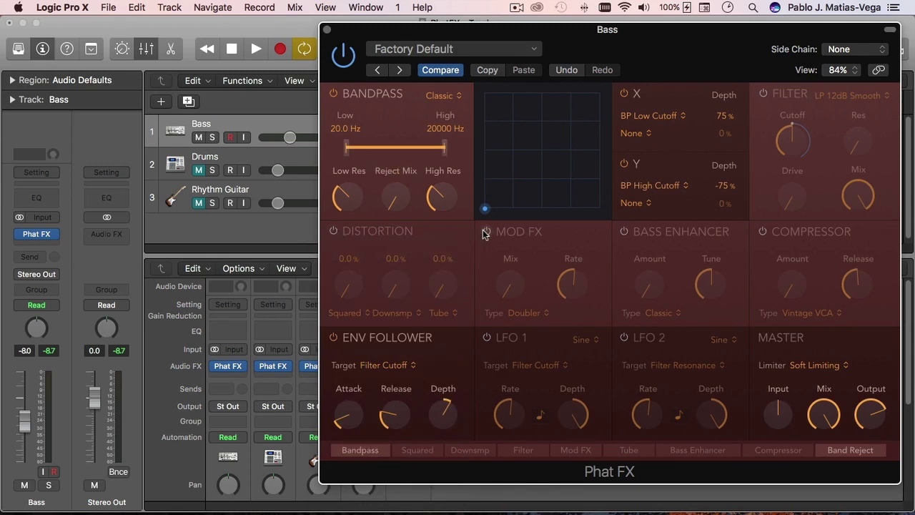
pyautogui.click(765, 93)
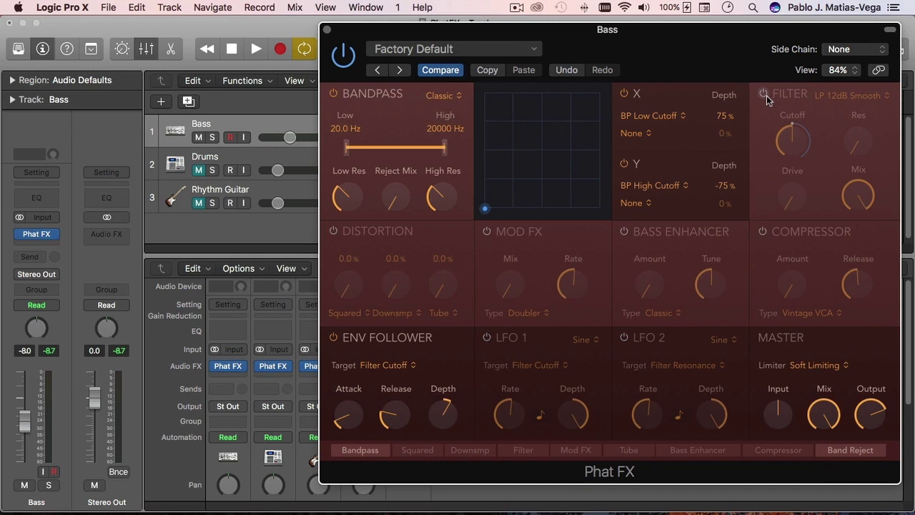
pyautogui.click(386, 365)
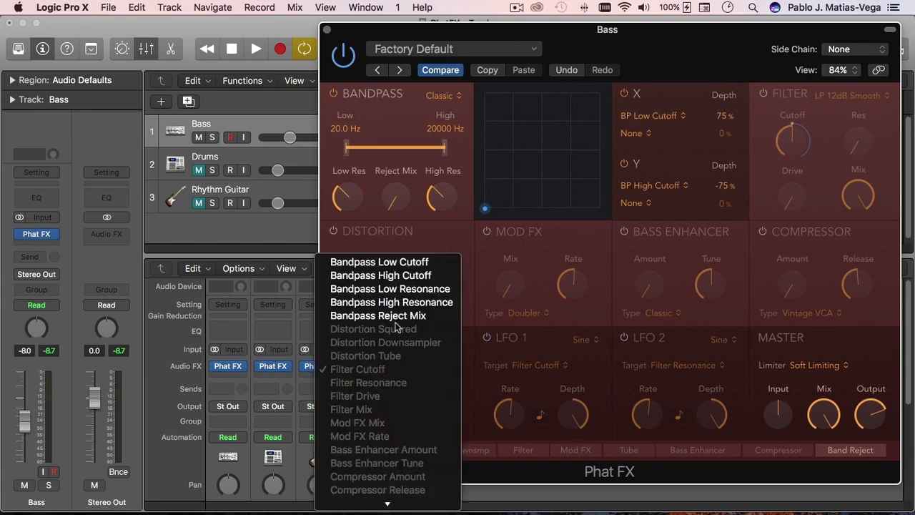
pyautogui.scroll(-2, 398, 343)
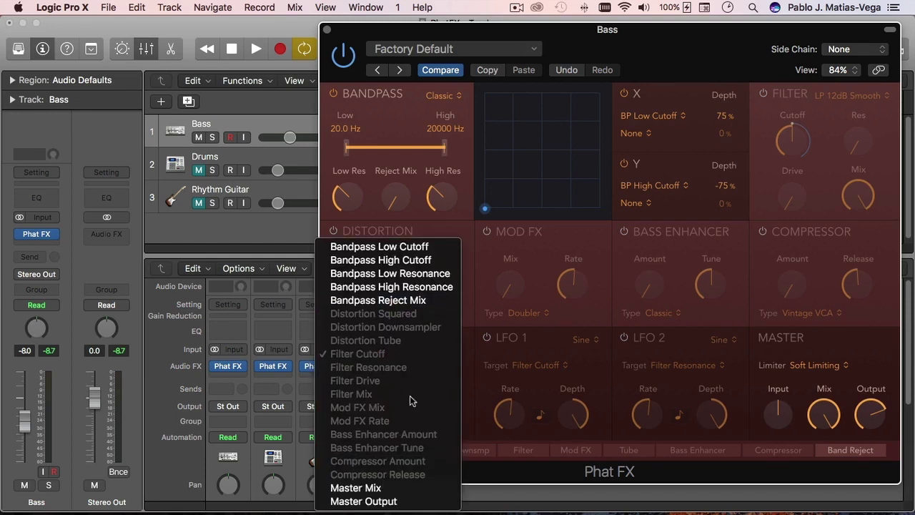
pyautogui.click(467, 311)
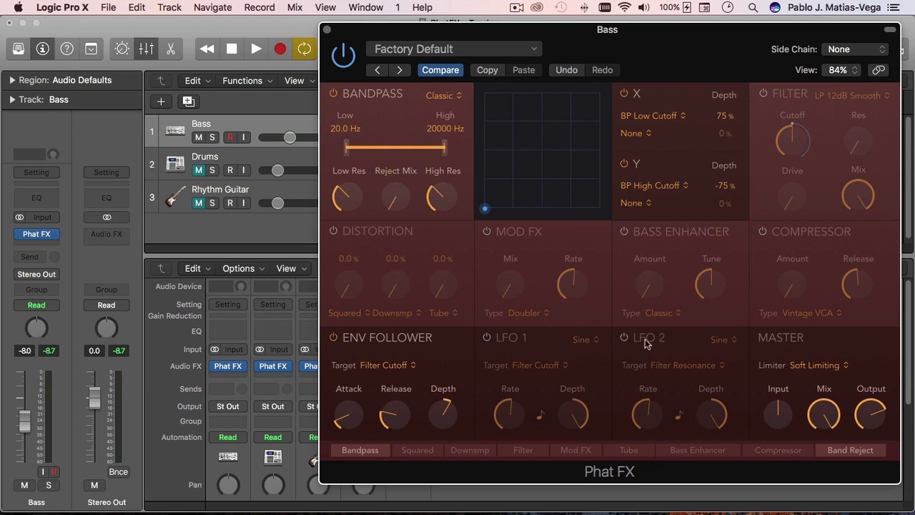
pyautogui.click(333, 336)
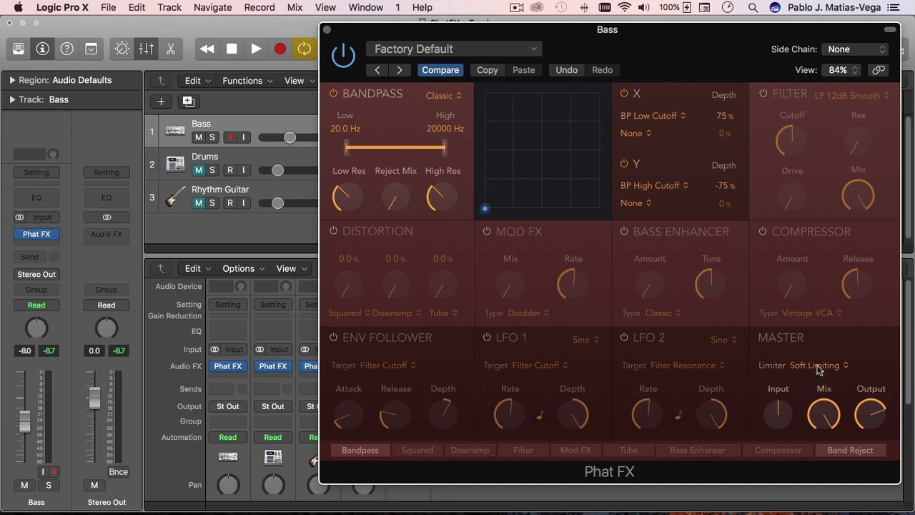
# - Examine the Master section's Mix and Output controls and its available limiter modes
pyautogui.moveTo(823, 418)
pyautogui.moveTo(867, 412)
pyautogui.click(824, 368)
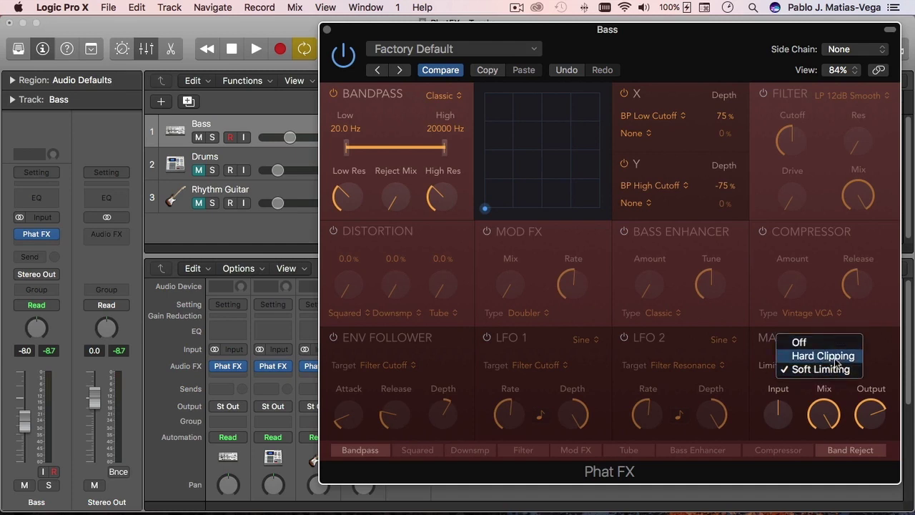
pyautogui.click(876, 359)
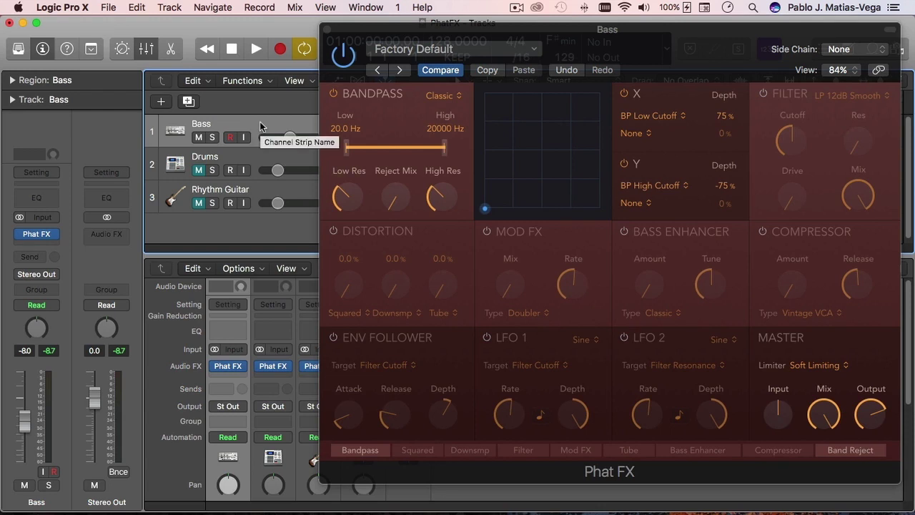
# - Play the Bass track and compare its sound with the plug-in bypassed and active, leaving the plug-in on
pyautogui.click(346, 56)
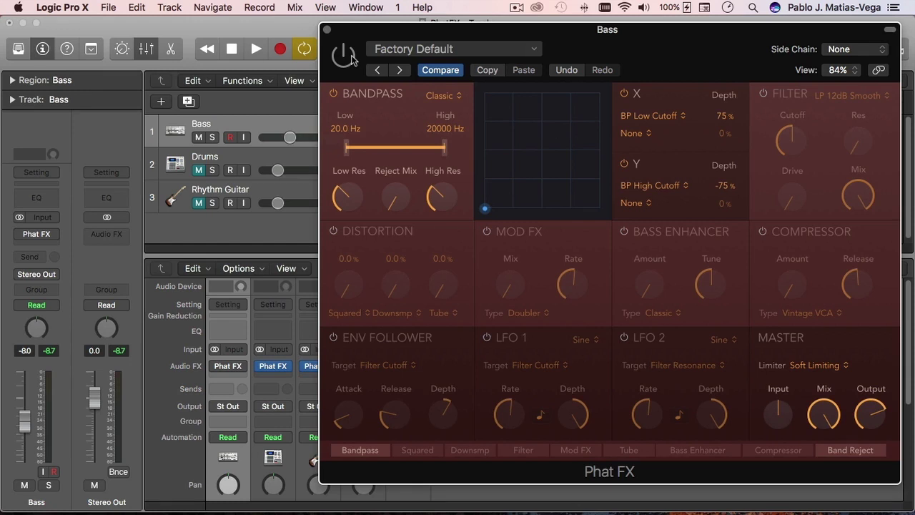
pyautogui.press('space')
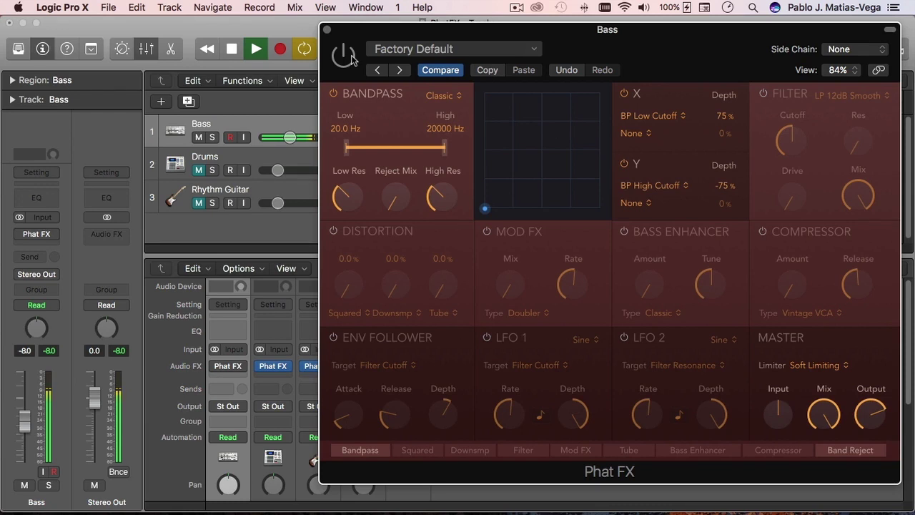
pyautogui.click(349, 56)
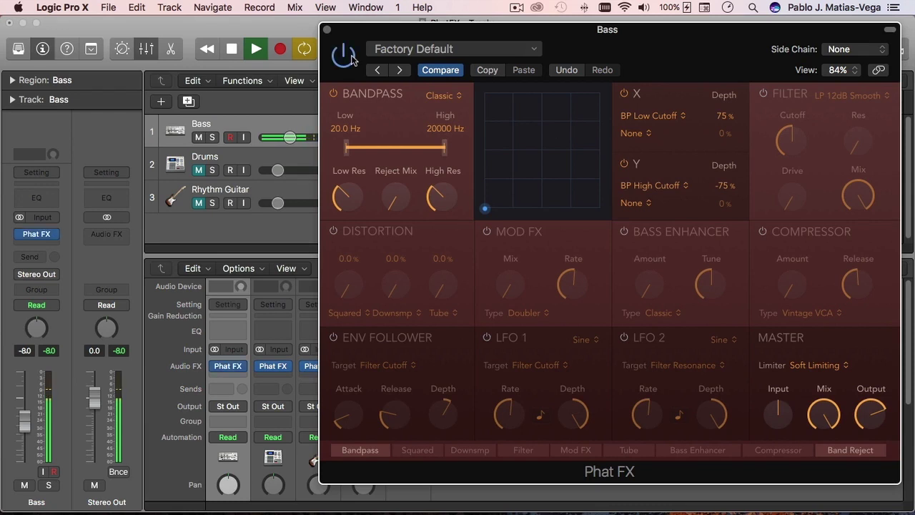
pyautogui.click(351, 61)
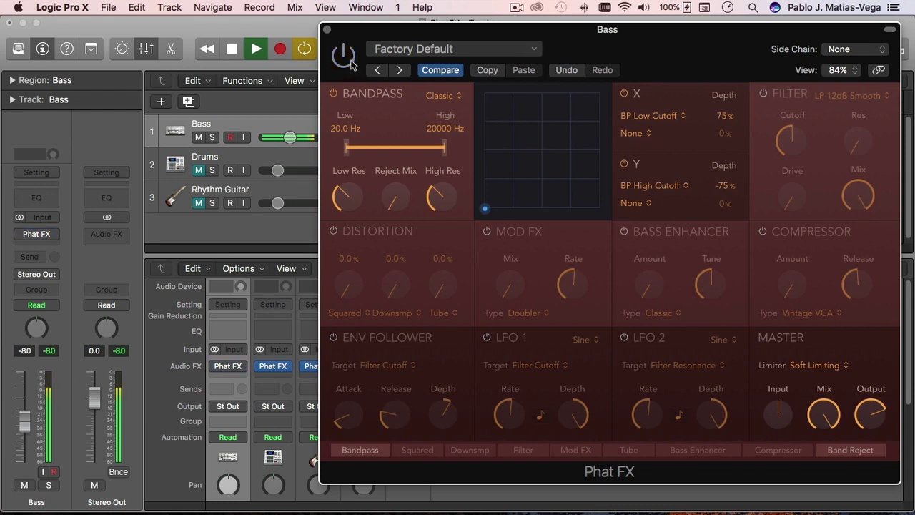
pyautogui.click(350, 61)
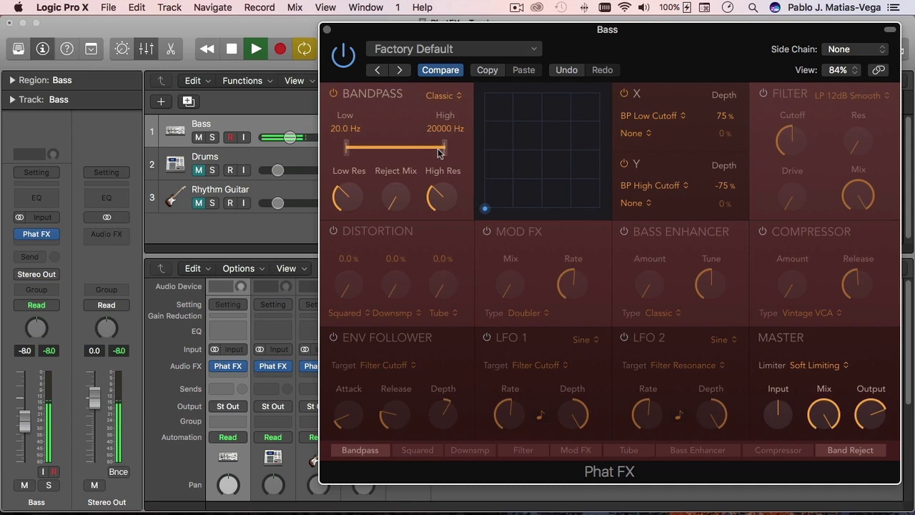
# - Lower the Bandpass high cutoff to about 268.6 Hz and raise its Low Res and High Res past their midpoints
pyautogui.moveTo(445, 150); pyautogui.dragTo(382, 149)
pyautogui.moveTo(346, 200); pyautogui.dragTo(362, 155)
pyautogui.moveTo(435, 198); pyautogui.dragTo(465, 136)
pyautogui.moveTo(351, 193); pyautogui.dragTo(377, 198)
pyautogui.moveTo(447, 189); pyautogui.dragTo(445, 196)
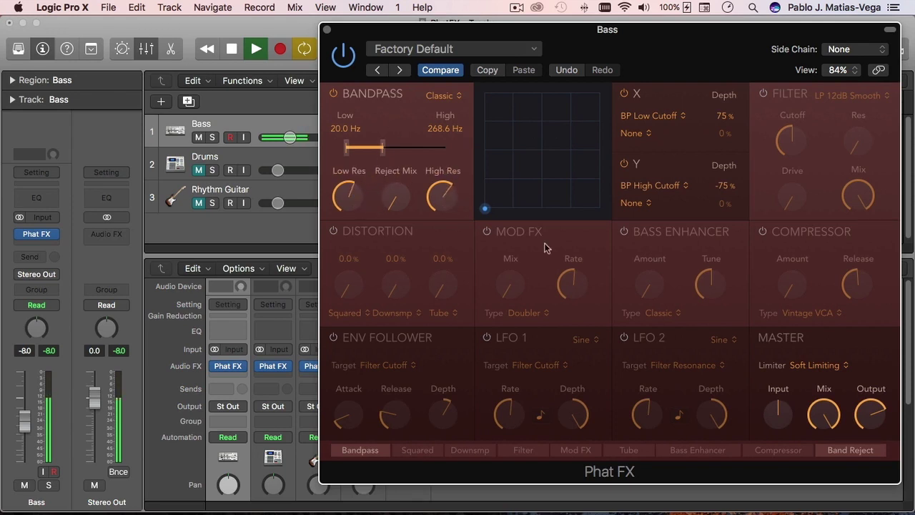
# - Switch on the Bass Enhancer, set its type to Warm, raise Tune and set Amount to about 18.3%
pyautogui.click(623, 233)
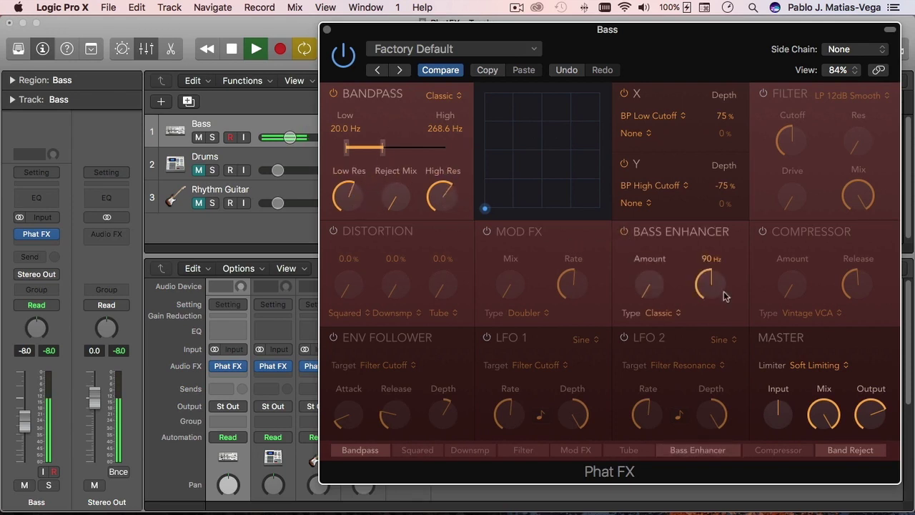
pyautogui.click(666, 315)
pyautogui.click(664, 304)
pyautogui.moveTo(653, 285); pyautogui.dragTo(662, 258)
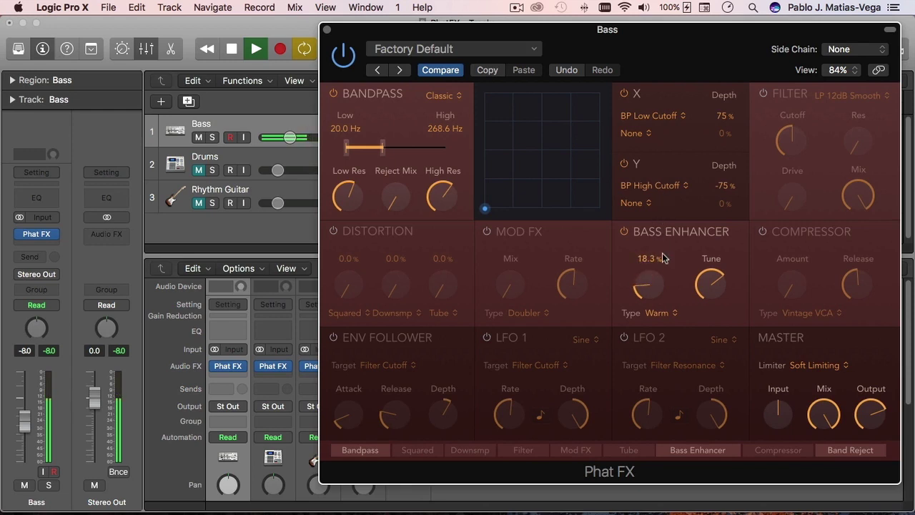
# - Switch on Distortion and set Squared to about 16.6%, Downsampler to about 8.6% and Tube to about 9.3%
pyautogui.click(333, 231)
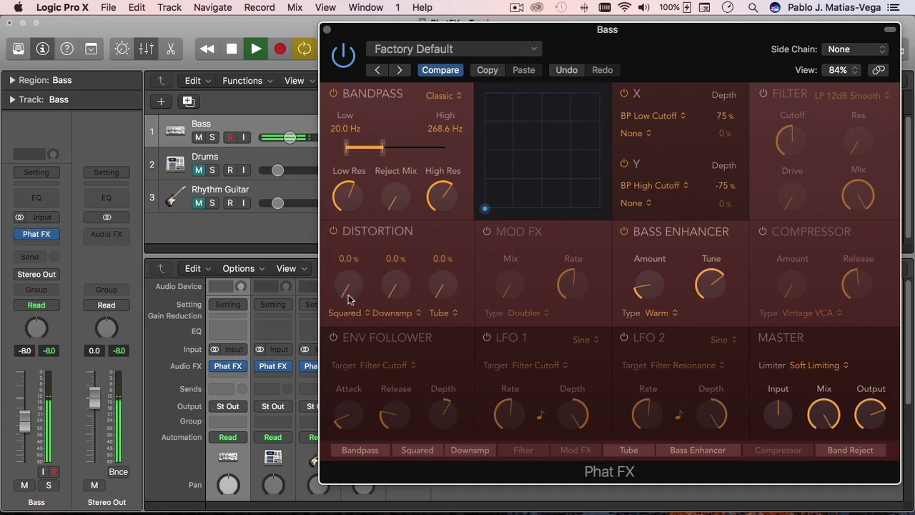
pyautogui.moveTo(348, 299); pyautogui.dragTo(352, 275)
pyautogui.click(397, 314)
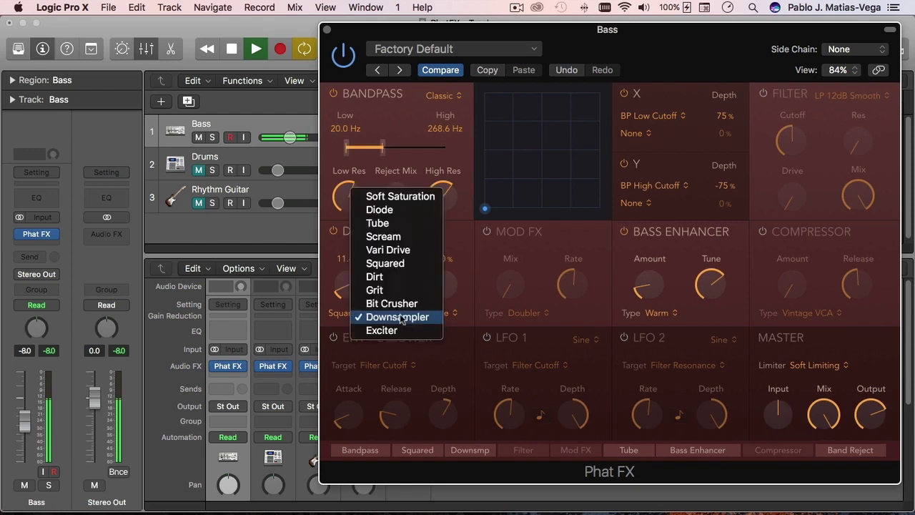
pyautogui.click(401, 318)
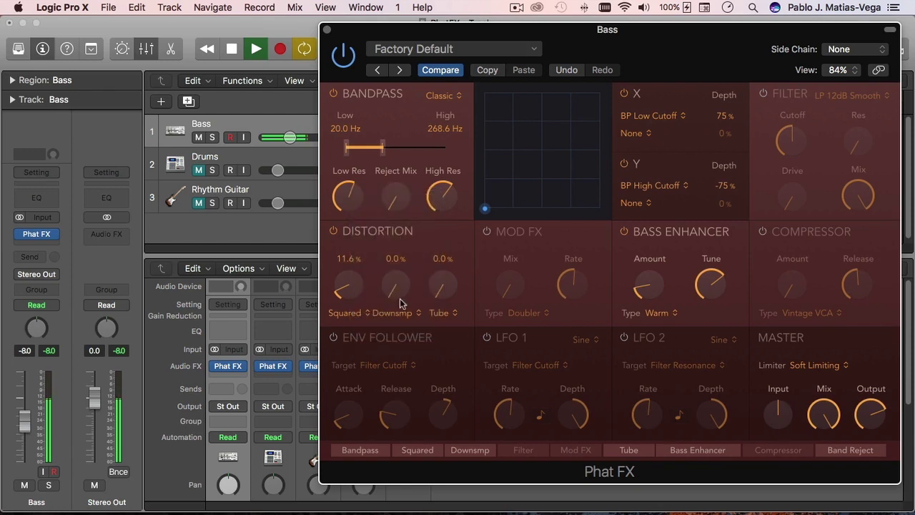
pyautogui.moveTo(398, 295)
pyautogui.mouseDown()
pyautogui.moveTo(405, 233)
pyautogui.moveTo(401, 278)
pyautogui.mouseUp()
pyautogui.moveTo(338, 290); pyautogui.dragTo(340, 281)
pyautogui.click(440, 315)
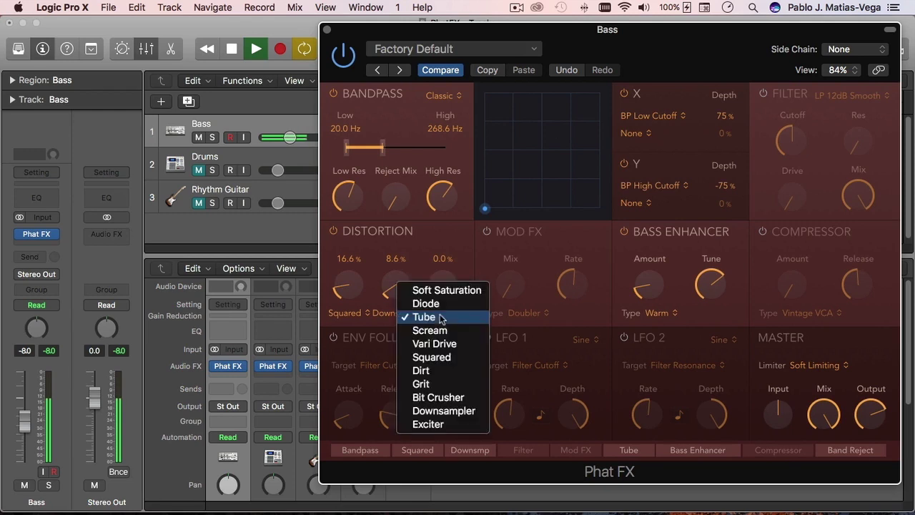
pyautogui.click(440, 317)
pyautogui.moveTo(450, 300); pyautogui.dragTo(453, 280)
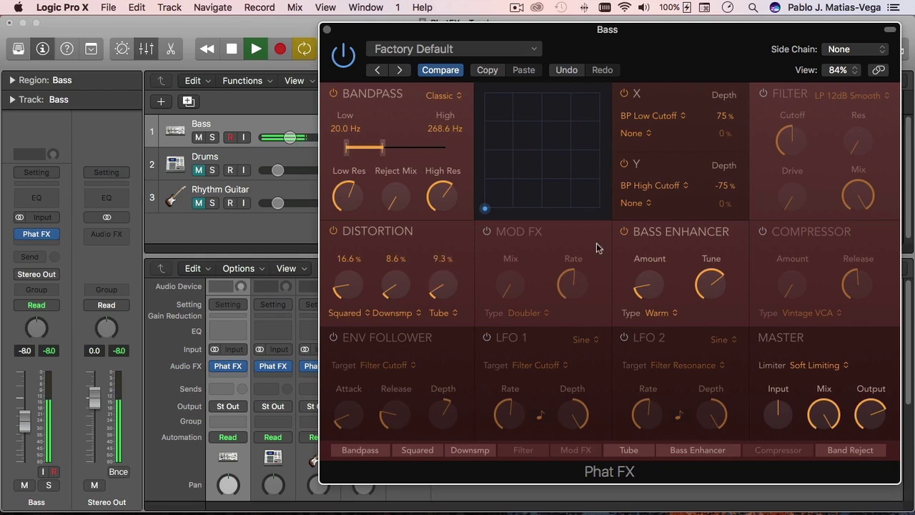
# - Switch on Mod FX with the Heavy type, set a fast Rate below the 20 Hz maximum and add a little Mix
pyautogui.click(488, 232)
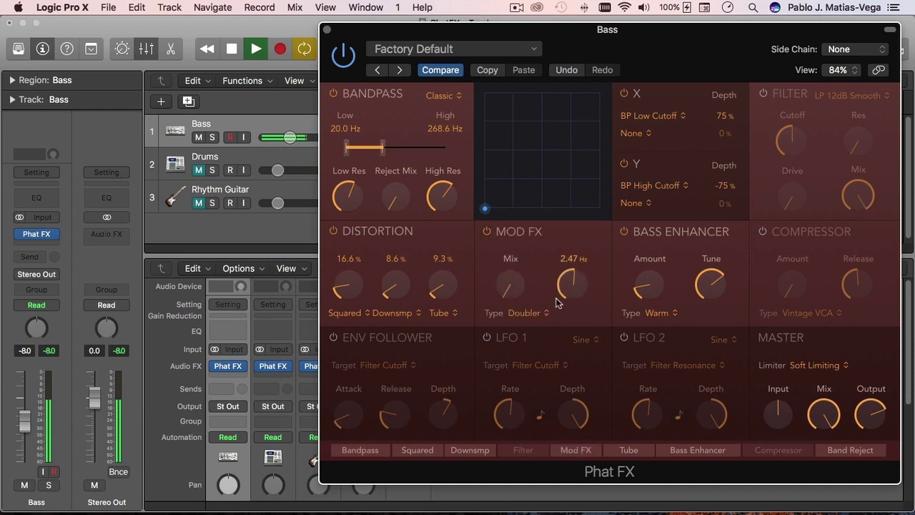
pyautogui.click(536, 313)
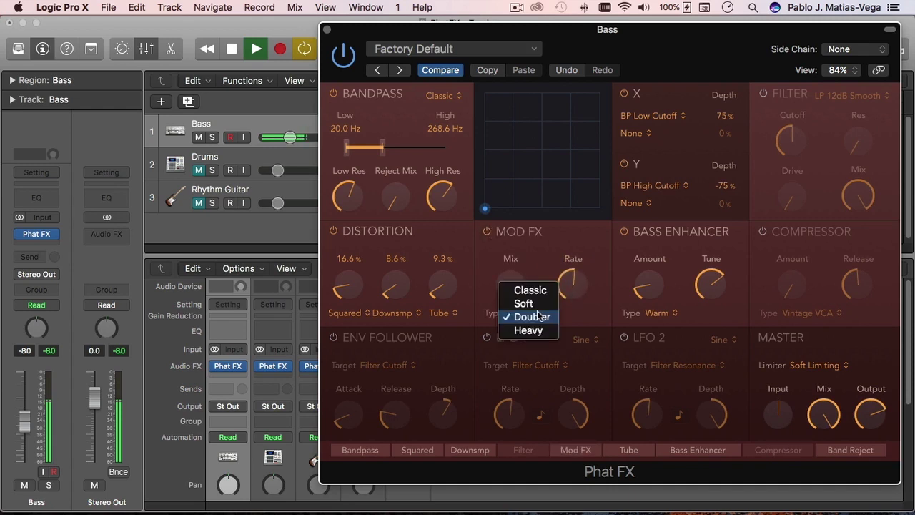
pyautogui.click(529, 329)
pyautogui.moveTo(576, 286); pyautogui.dragTo(583, 173)
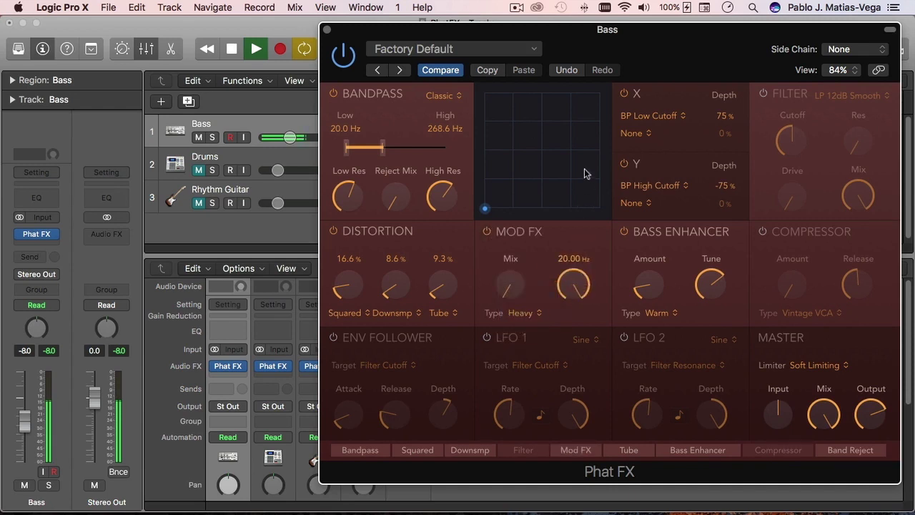
pyautogui.moveTo(575, 286); pyautogui.dragTo(575, 324)
pyautogui.moveTo(515, 300); pyautogui.dragTo(515, 264)
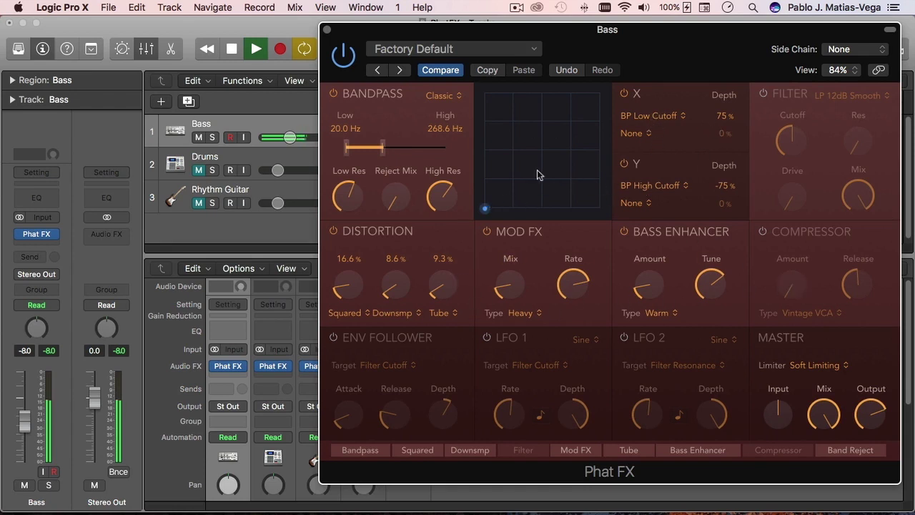
# - Try moving the XY pad's puck, check the second X target's options, and return the puck to the pad's lower-left corner
pyautogui.moveTo(487, 211); pyautogui.dragTo(573, 169)
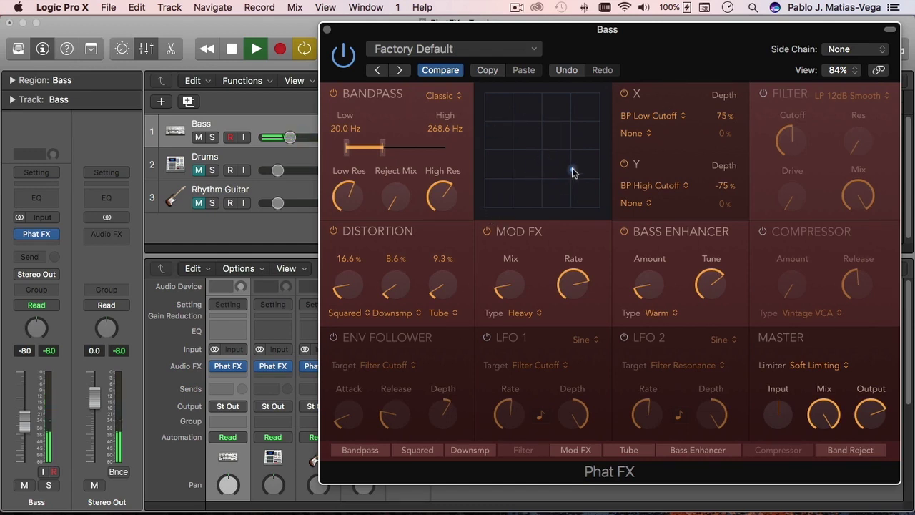
pyautogui.click(648, 135)
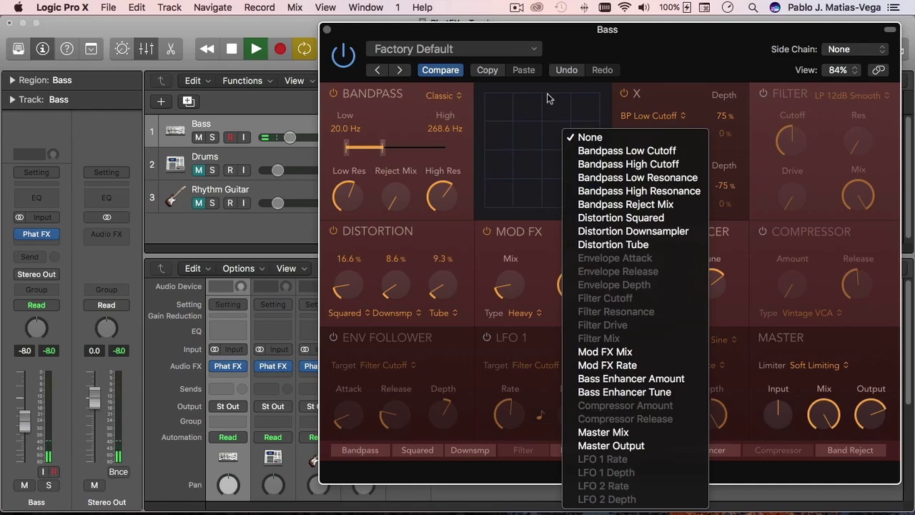
pyautogui.click(649, 111)
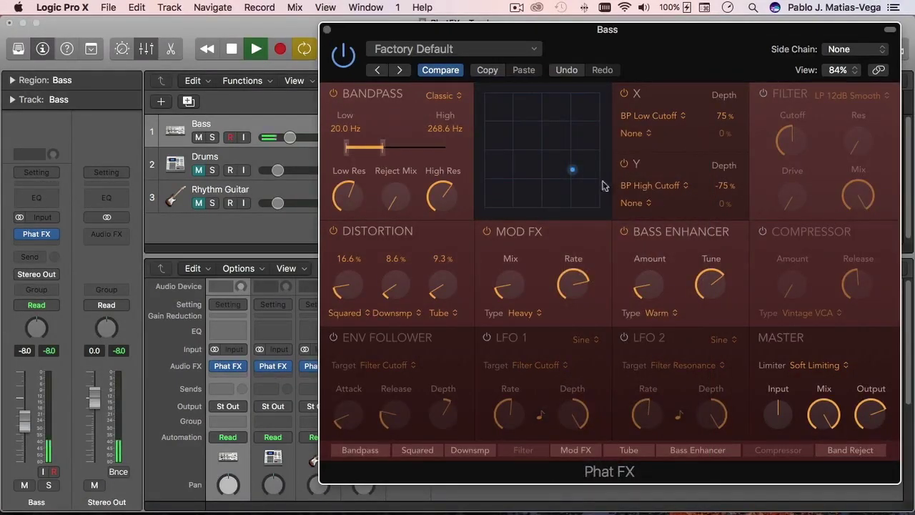
pyautogui.moveTo(576, 170); pyautogui.dragTo(481, 212)
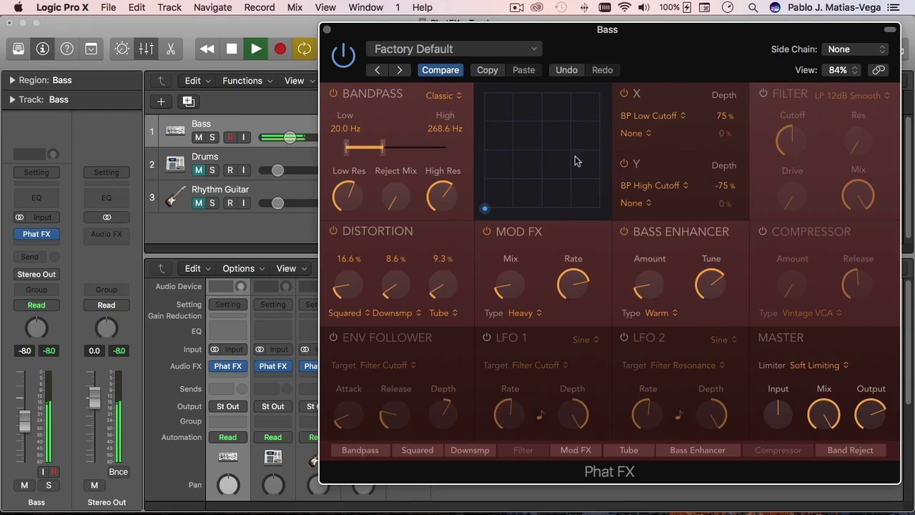
# - Switch on the Filter with the LP 24dB Edgy type, raise Cutoff slightly and set Res to about 66%
pyautogui.click(762, 94)
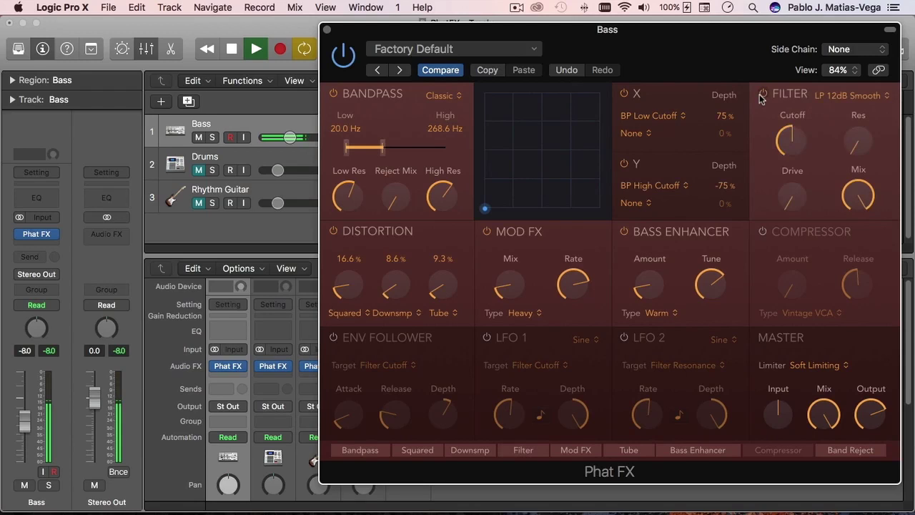
pyautogui.click(882, 95)
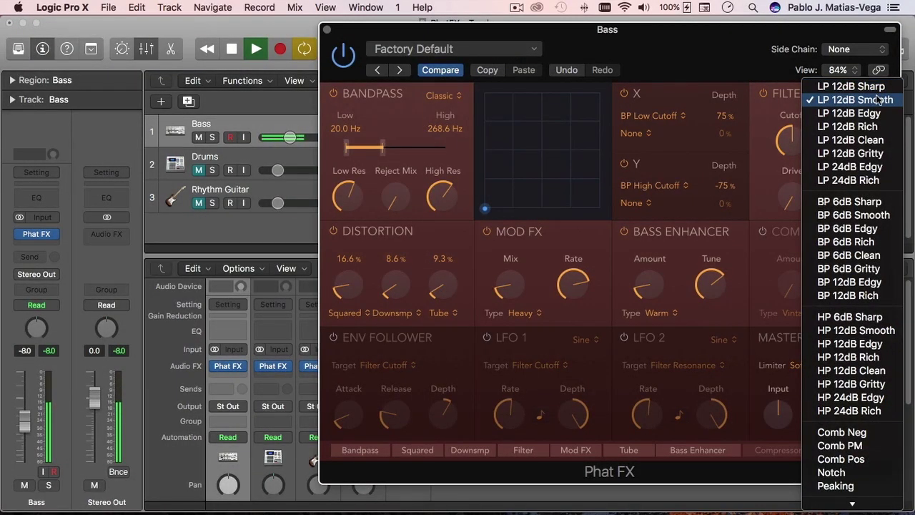
pyautogui.click(863, 168)
pyautogui.moveTo(798, 150); pyautogui.dragTo(810, 127)
pyautogui.moveTo(857, 156); pyautogui.dragTo(873, 27)
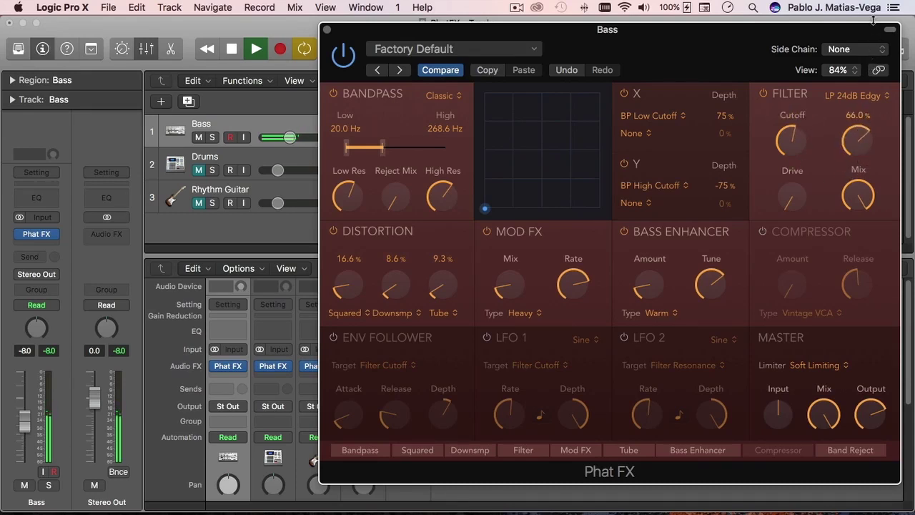
# - Review the filter types while keeping LP 24dB Edgy, raise the Filter's Drive moderately and set its Mix to 60%
pyautogui.click(855, 97)
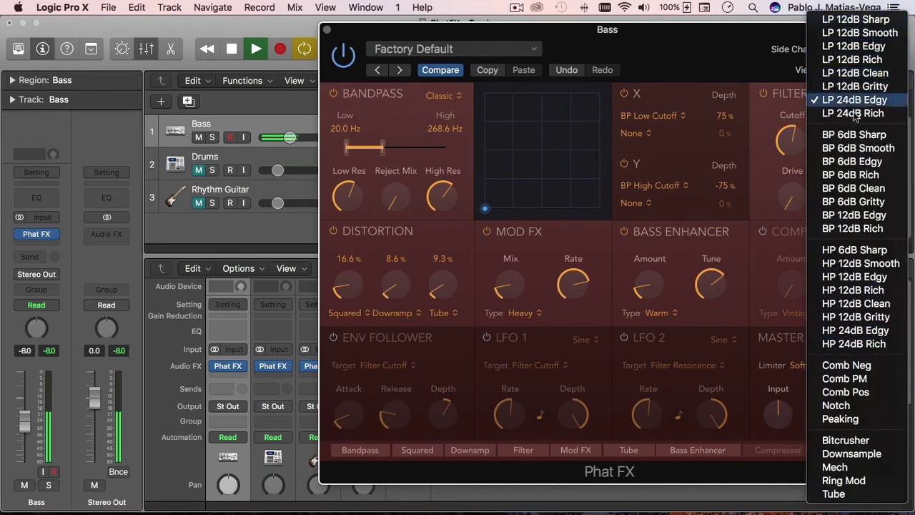
pyautogui.click(764, 187)
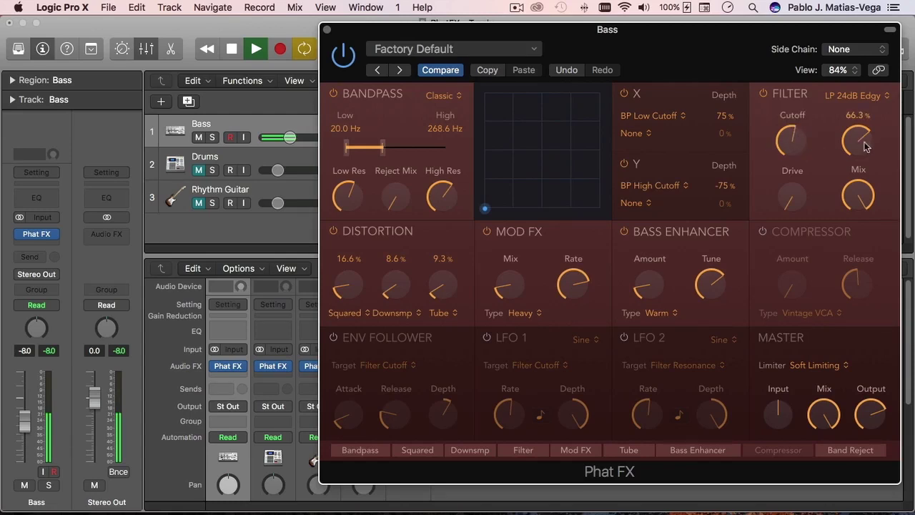
pyautogui.moveTo(792, 201); pyautogui.dragTo(811, 130)
pyautogui.moveTo(856, 191); pyautogui.dragTo(863, 272)
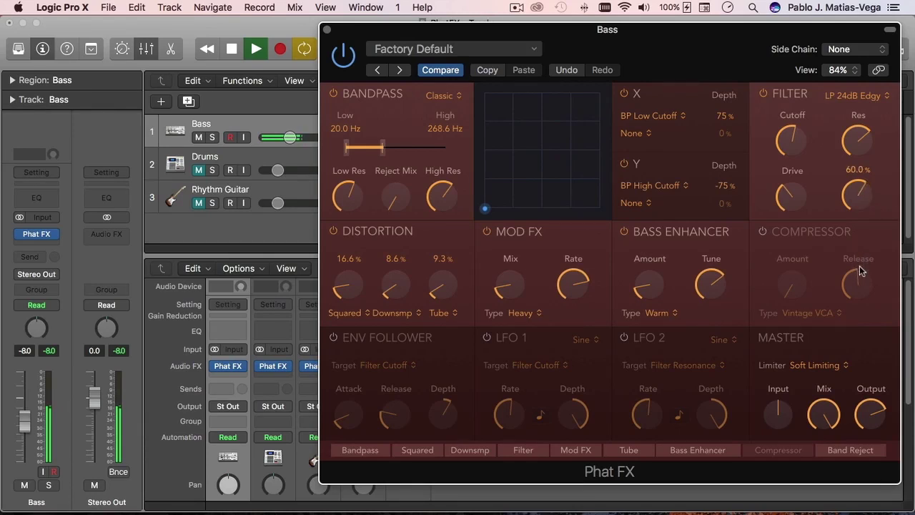
# - Switch on the Compressor with a low Amount and a Release close to maximum
pyautogui.click(762, 233)
pyautogui.moveTo(861, 296); pyautogui.dragTo(862, 284)
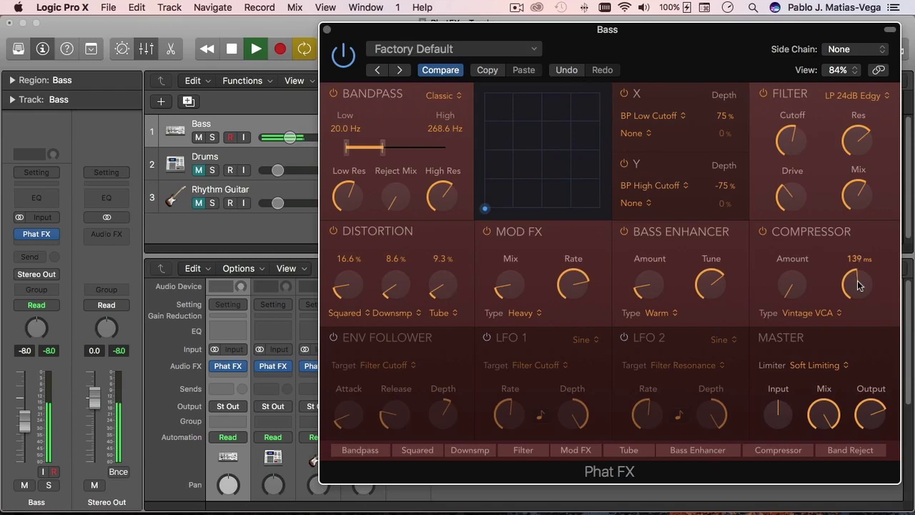
pyautogui.moveTo(789, 294); pyautogui.dragTo(798, 228)
pyautogui.moveTo(861, 283); pyautogui.dragTo(880, 184)
pyautogui.moveTo(804, 296)
pyautogui.moveTo(789, 300); pyautogui.dragTo(790, 321)
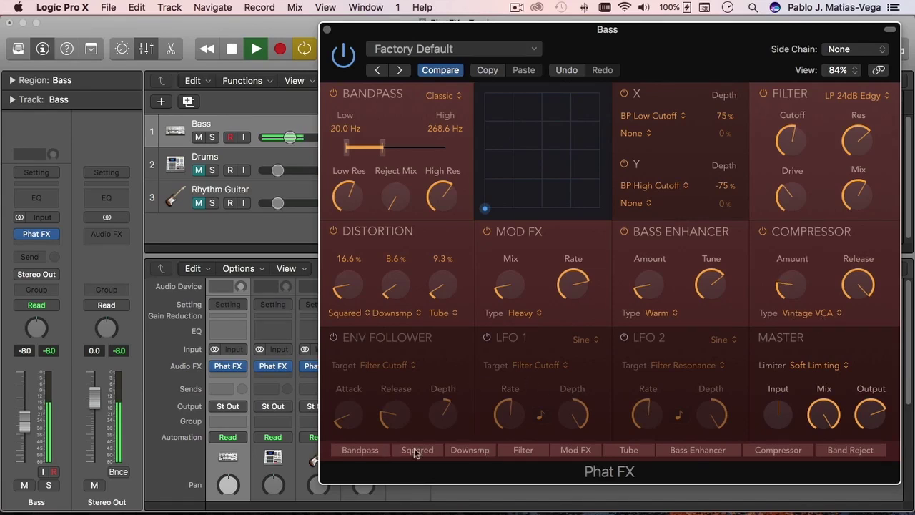
# - Reorder the effect chain as Bandpass, Band Reject, Bass Enhancer, Squared, Tube, Downsmp, Filter, Mod FX, Compressor
pyautogui.moveTo(778, 454); pyautogui.dragTo(845, 456)
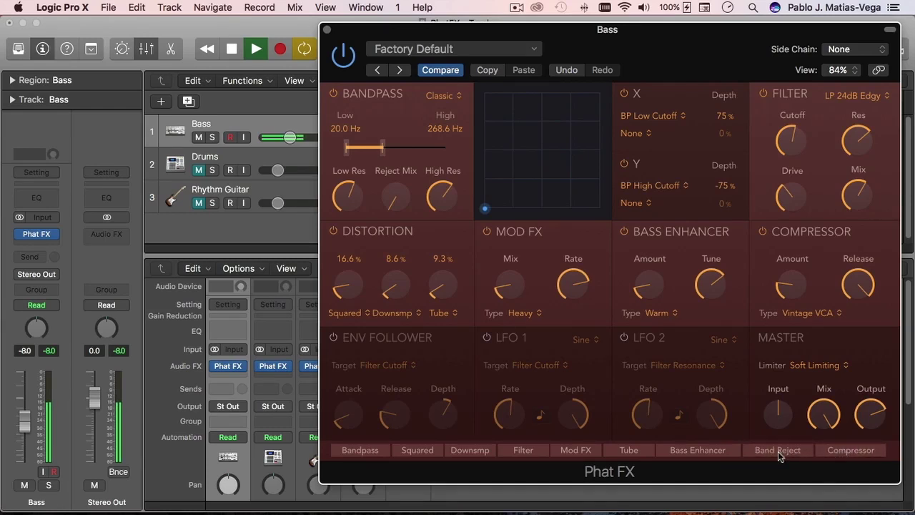
pyautogui.moveTo(780, 454); pyautogui.dragTo(429, 451)
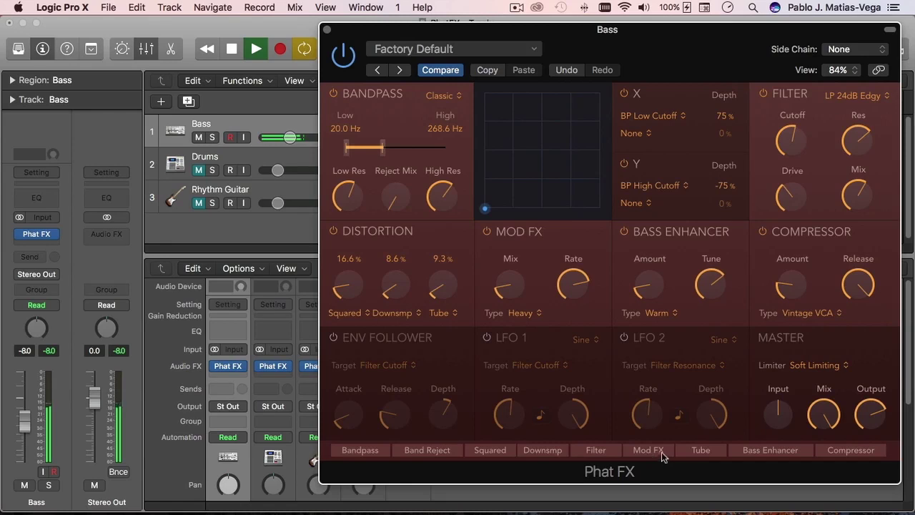
pyautogui.moveTo(710, 454); pyautogui.dragTo(551, 454)
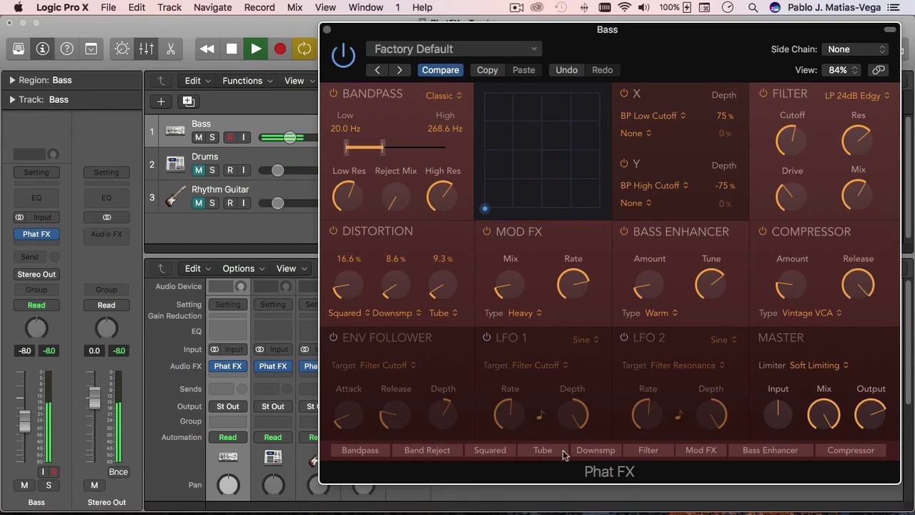
pyautogui.moveTo(790, 455); pyautogui.dragTo(561, 452)
pyautogui.moveTo(520, 448); pyautogui.dragTo(525, 450)
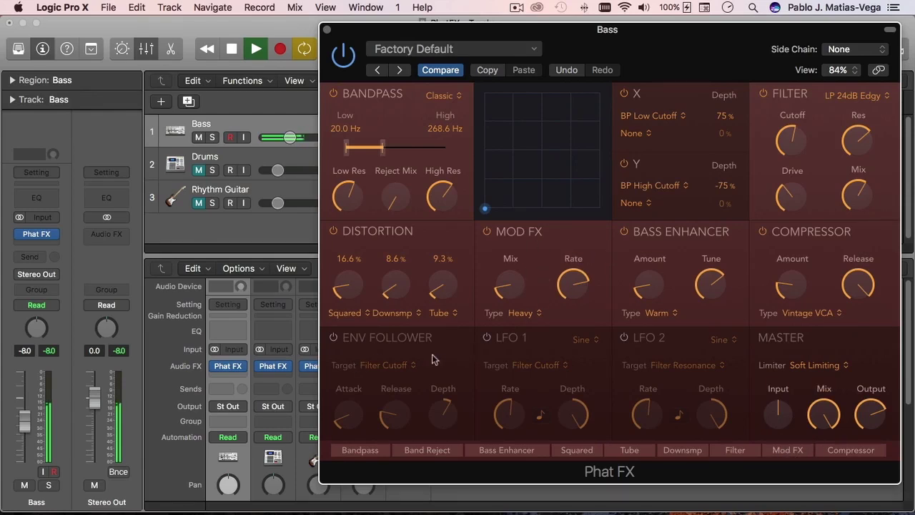
# - Switch on the Env Follower and try Bandpass Low Cutoff and Bandpass High Cutoff as its target
pyautogui.click(334, 338)
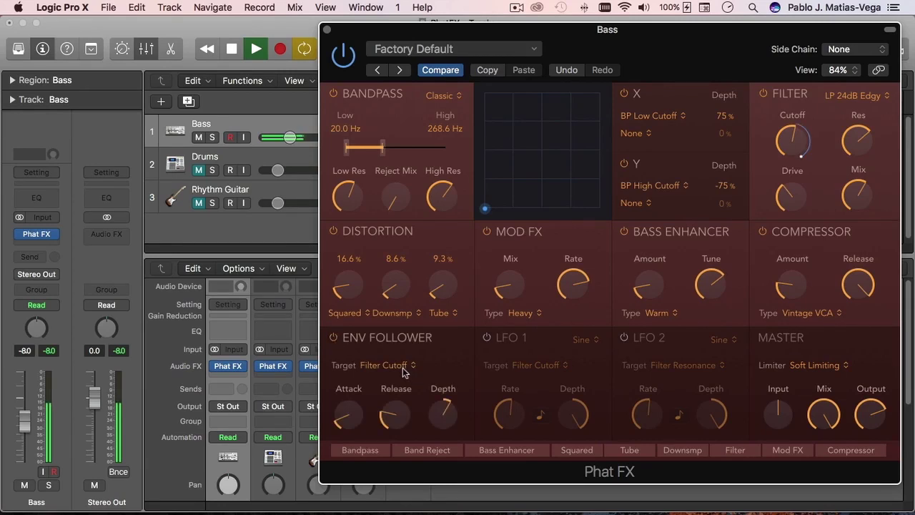
pyautogui.click(386, 365)
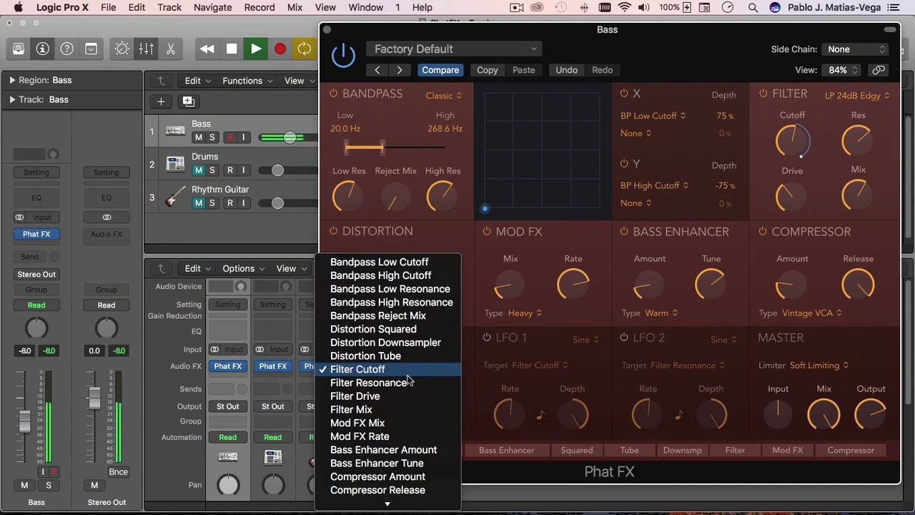
pyautogui.click(435, 266)
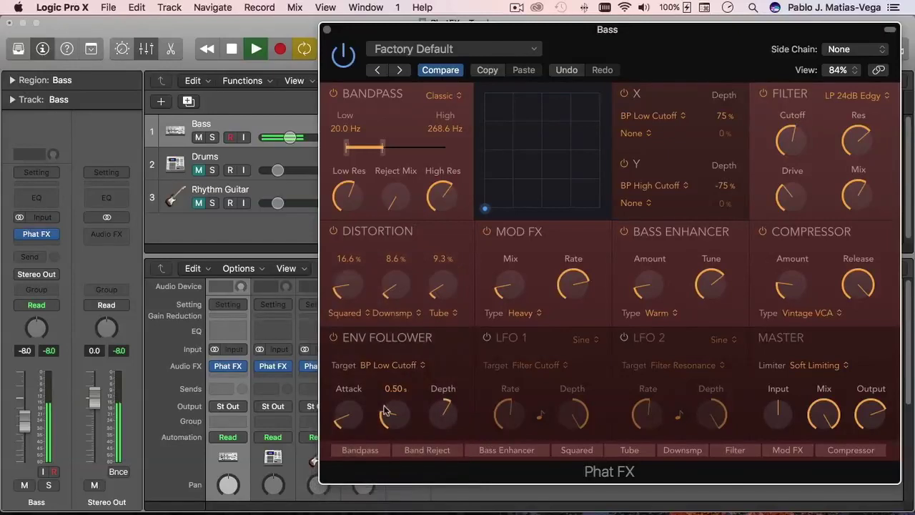
pyautogui.click(398, 367)
pyautogui.click(389, 382)
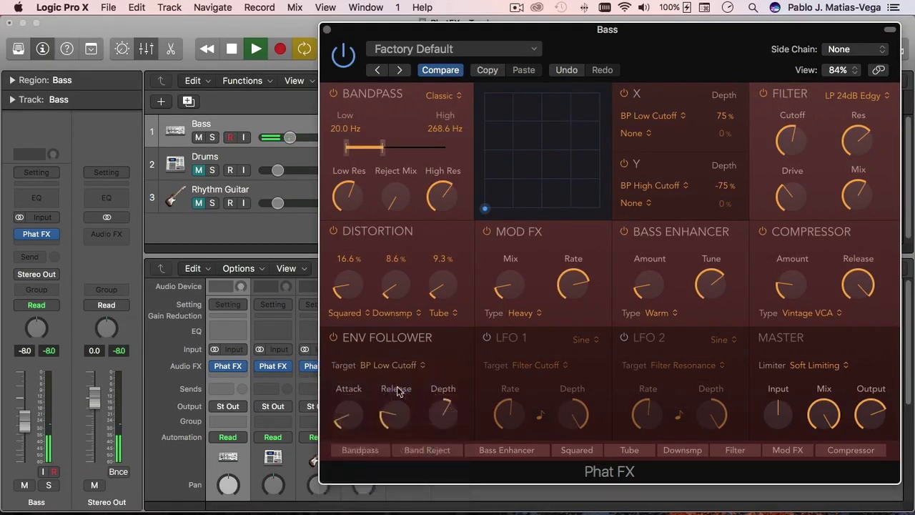
# - Raise the Env Follower's Attack, Release and Depth, and change its target to Distortion Squared
pyautogui.moveTo(357, 420); pyautogui.dragTo(368, 386)
pyautogui.moveTo(446, 411); pyautogui.dragTo(397, 375)
pyautogui.click(397, 369)
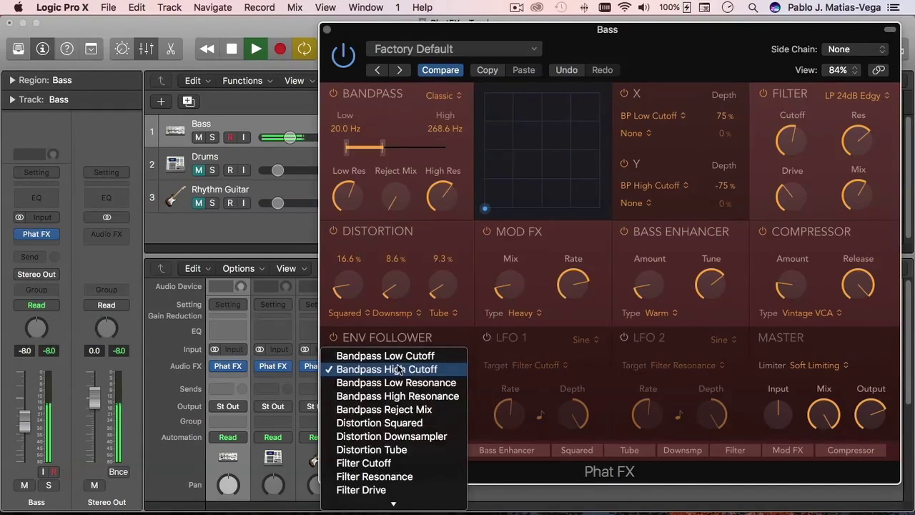
pyautogui.moveTo(424, 506)
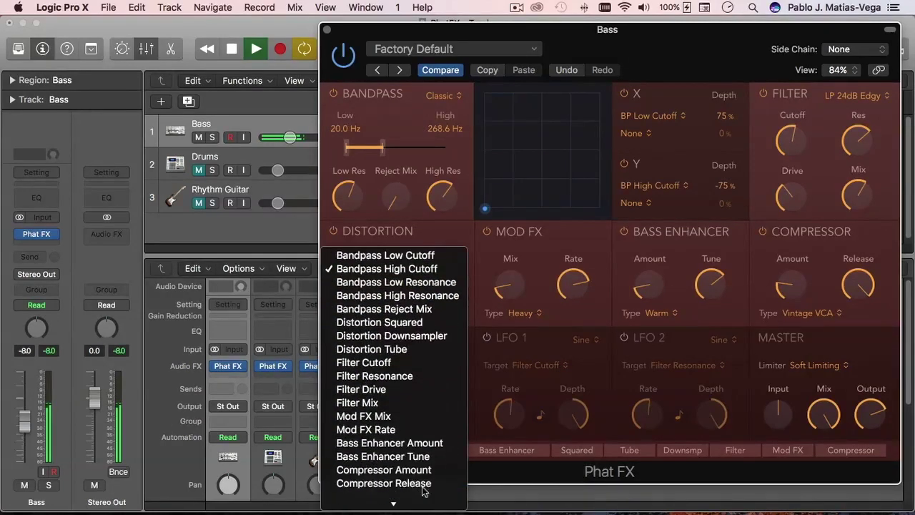
pyautogui.click(422, 323)
# - Fine-tune the Env Follower with a fairly short Attack, a near-minimum Release and a Depth of about 12%
pyautogui.moveTo(353, 423)
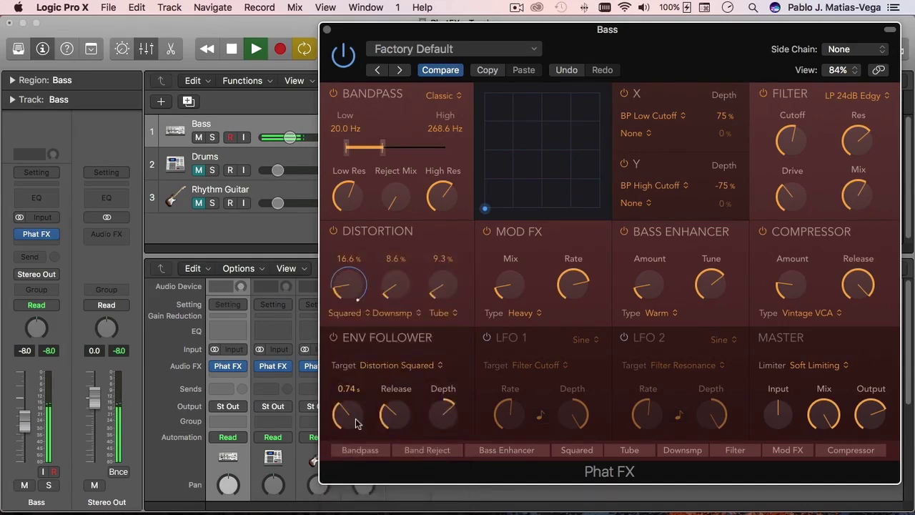
pyautogui.moveTo(353, 421); pyautogui.dragTo(350, 437)
pyautogui.moveTo(390, 410); pyautogui.dragTo(391, 424)
pyautogui.moveTo(451, 412); pyautogui.dragTo(464, 455)
pyautogui.moveTo(398, 418); pyautogui.dragTo(403, 448)
pyautogui.moveTo(442, 413); pyautogui.dragTo(451, 386)
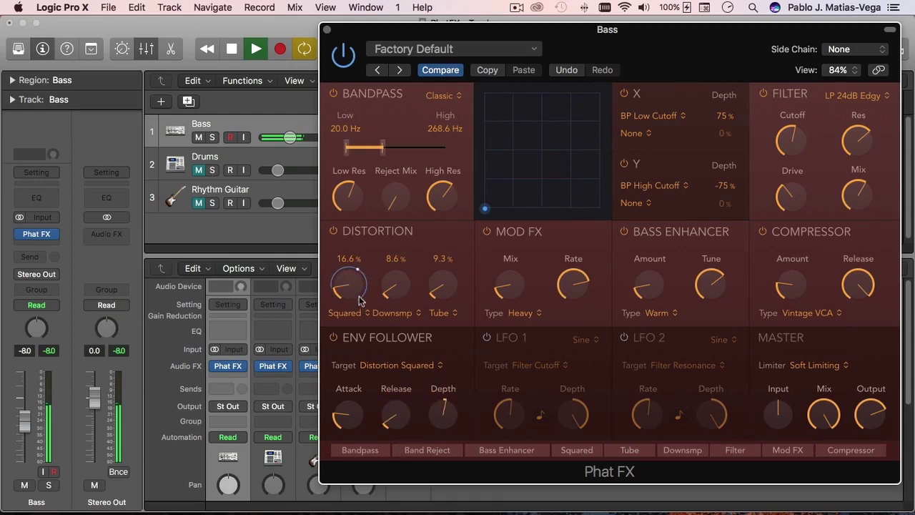
pyautogui.moveTo(394, 418); pyautogui.dragTo(401, 435)
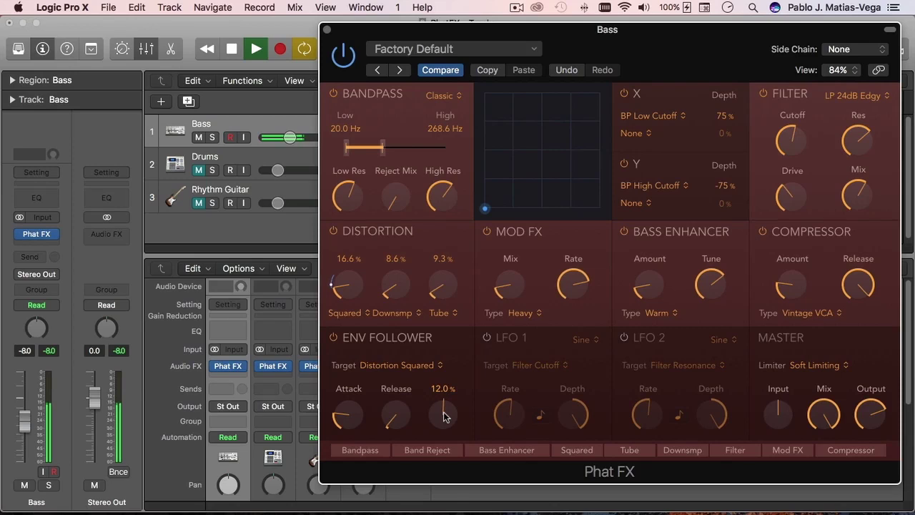
pyautogui.moveTo(346, 422); pyautogui.dragTo(362, 392)
# - Switch on LFO 1 with the Ramp Up waveform and set its target to Distortion Tube
pyautogui.click(487, 338)
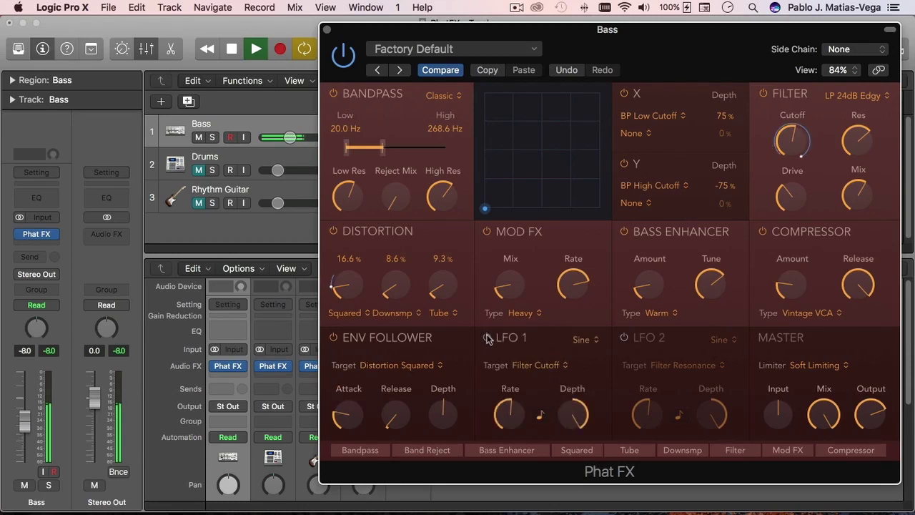
pyautogui.click(583, 341)
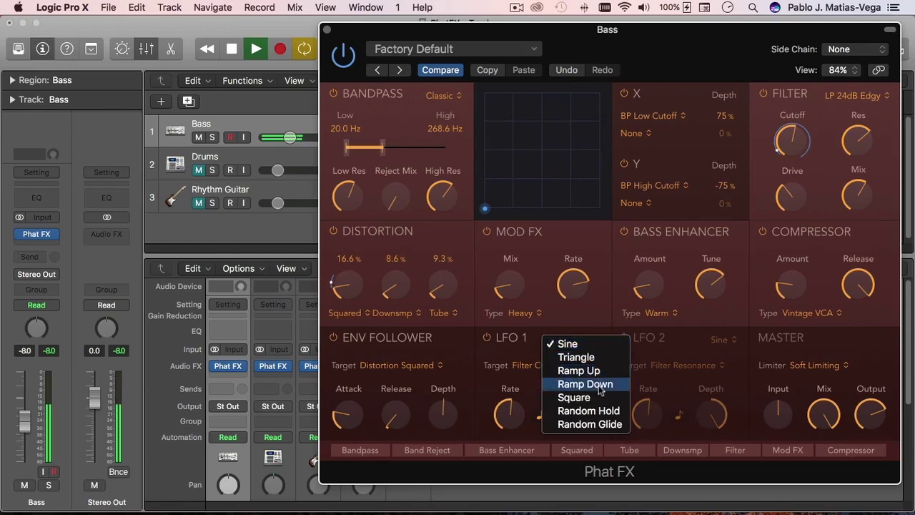
pyautogui.click(598, 371)
pyautogui.click(547, 366)
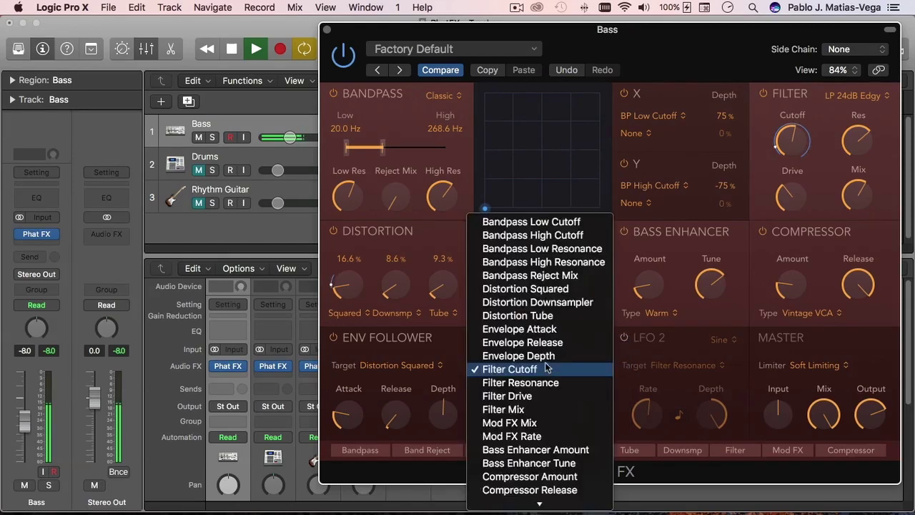
pyautogui.moveTo(537, 502)
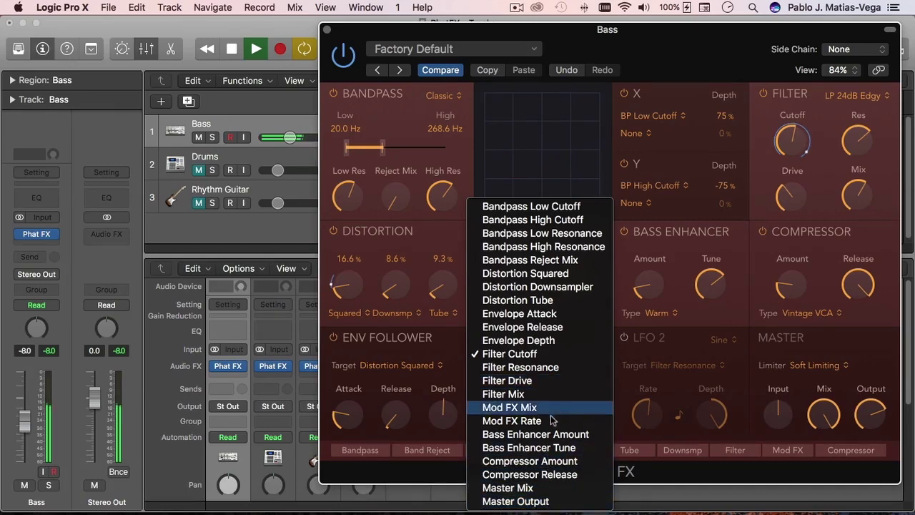
pyautogui.click(556, 300)
# - Turn off LFO 1's tempo sync, lower its Rate close to minimum and set its Depth to about 43.2%
pyautogui.moveTo(512, 411); pyautogui.dragTo(512, 435)
pyautogui.moveTo(521, 401)
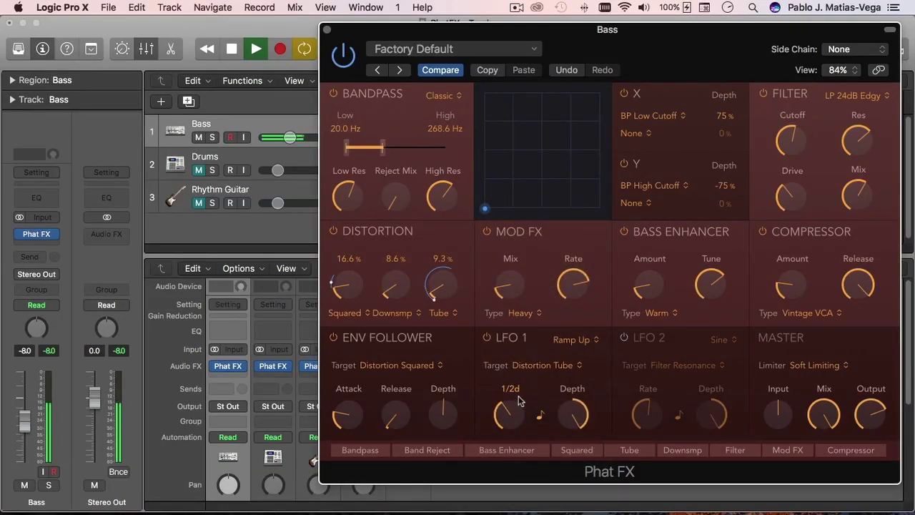
pyautogui.click(540, 414)
pyautogui.moveTo(510, 419); pyautogui.dragTo(510, 433)
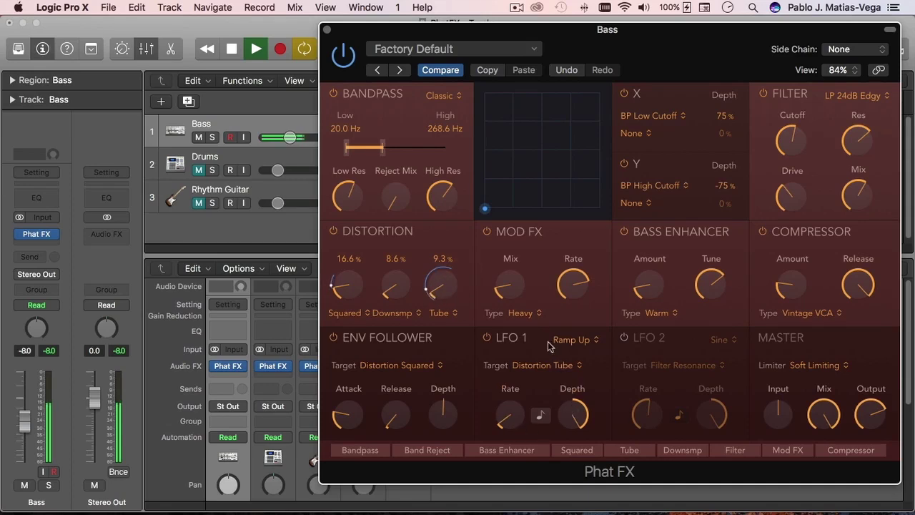
pyautogui.moveTo(574, 414); pyautogui.dragTo(589, 465)
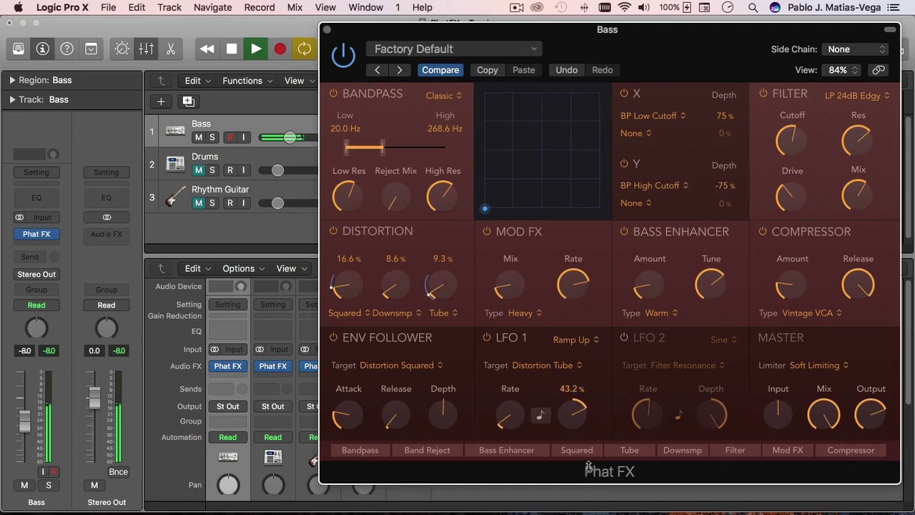
# - Switch on LFO 2 with the Triangle waveform and review its target options, keeping Filter Resonance
pyautogui.click(623, 337)
pyautogui.click(717, 340)
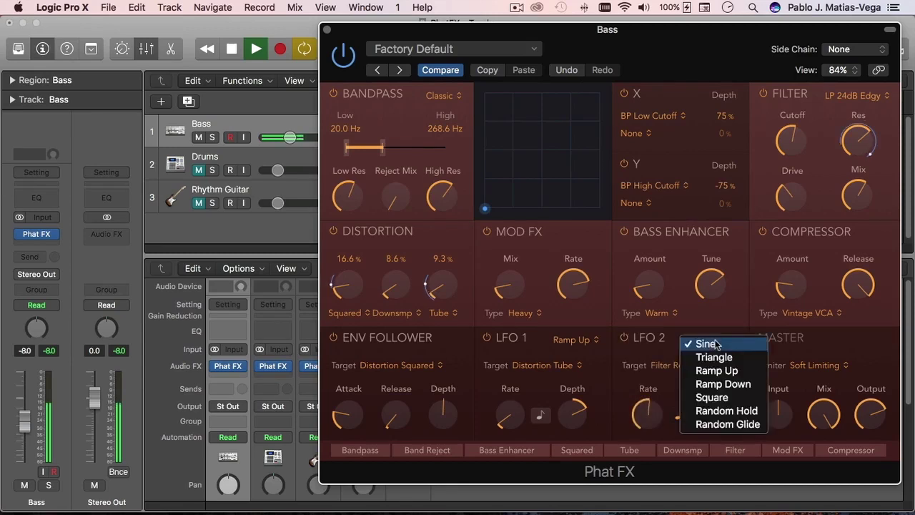
pyautogui.click(740, 360)
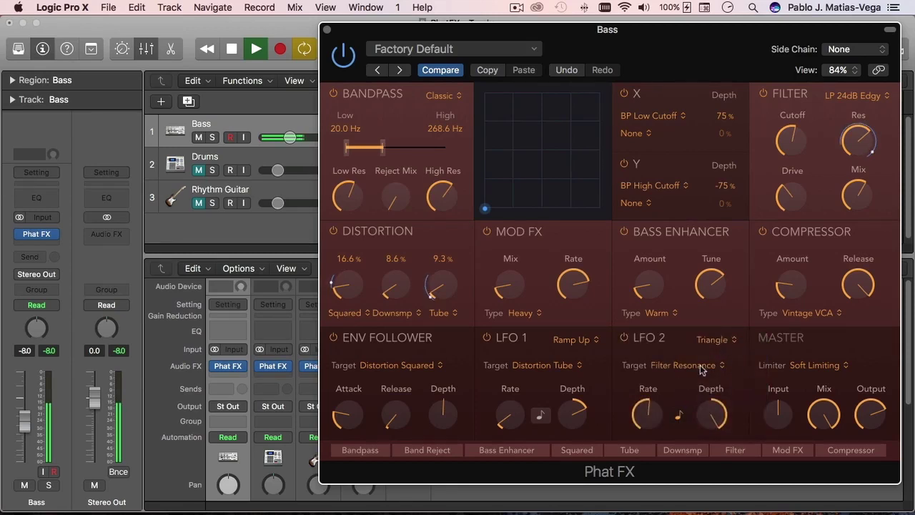
pyautogui.click(703, 367)
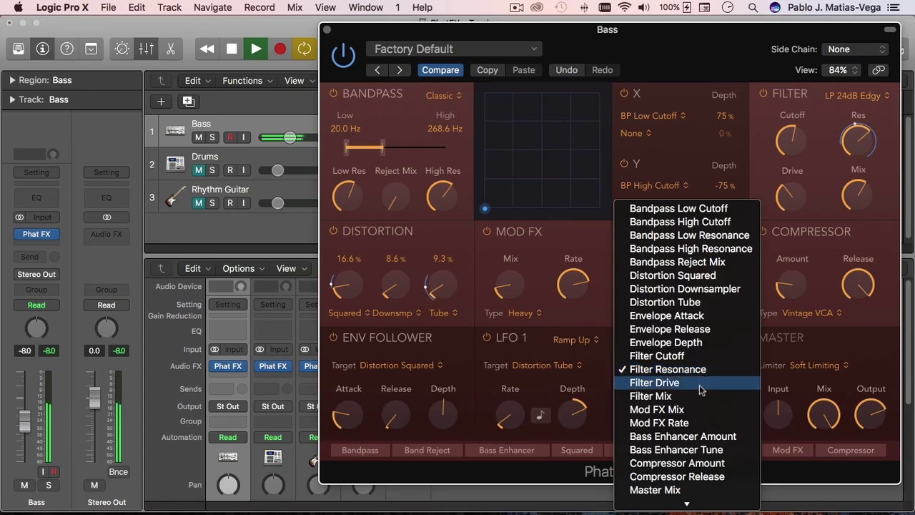
pyautogui.click(820, 480)
# - Set LFO 2's Depth to about 65.2%, and switch its tempo sync off and back on
pyautogui.moveTo(645, 402)
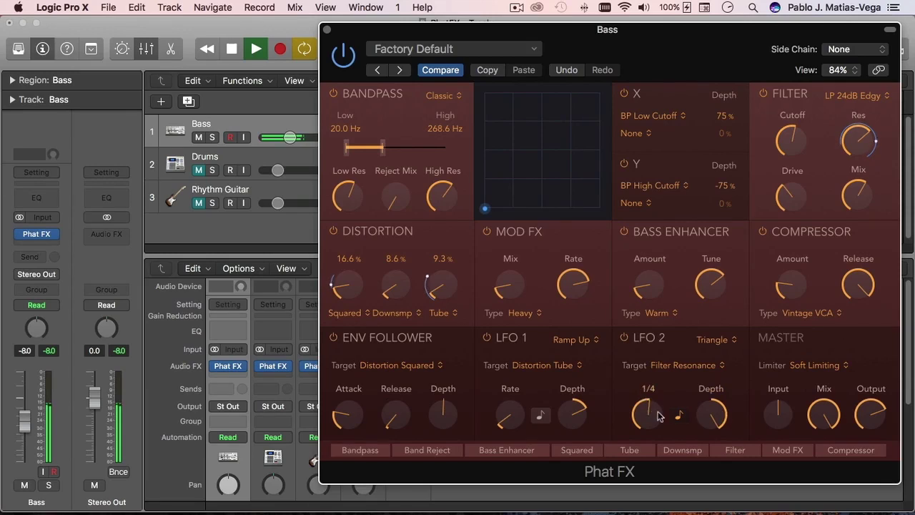
pyautogui.moveTo(713, 411)
pyautogui.moveTo(717, 409); pyautogui.dragTo(715, 444)
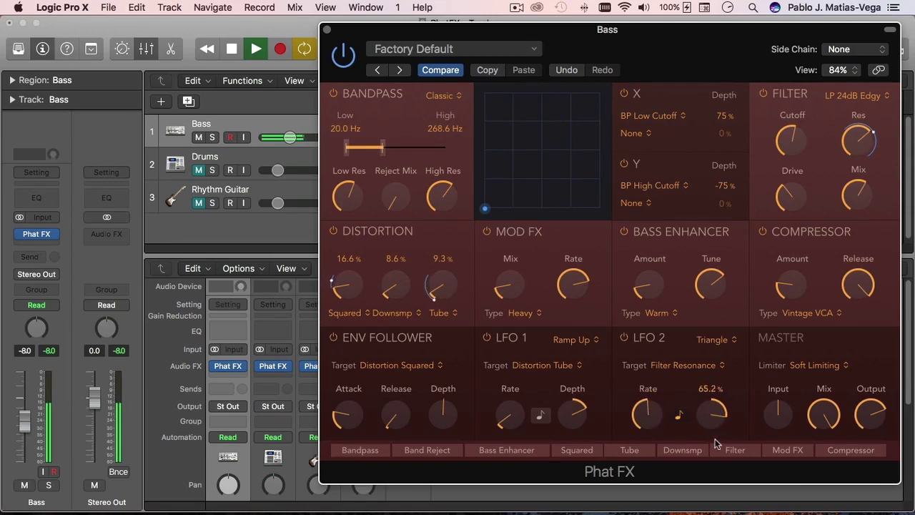
pyautogui.click(679, 414)
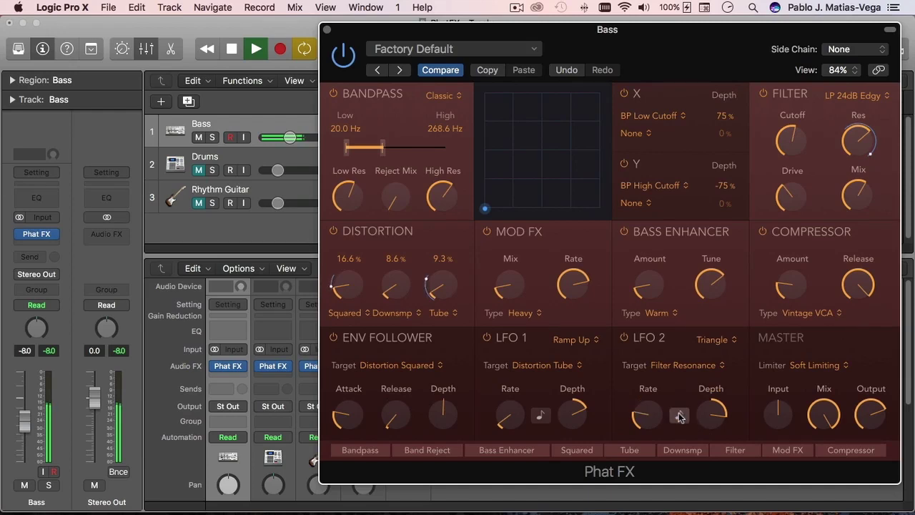
pyautogui.click(679, 416)
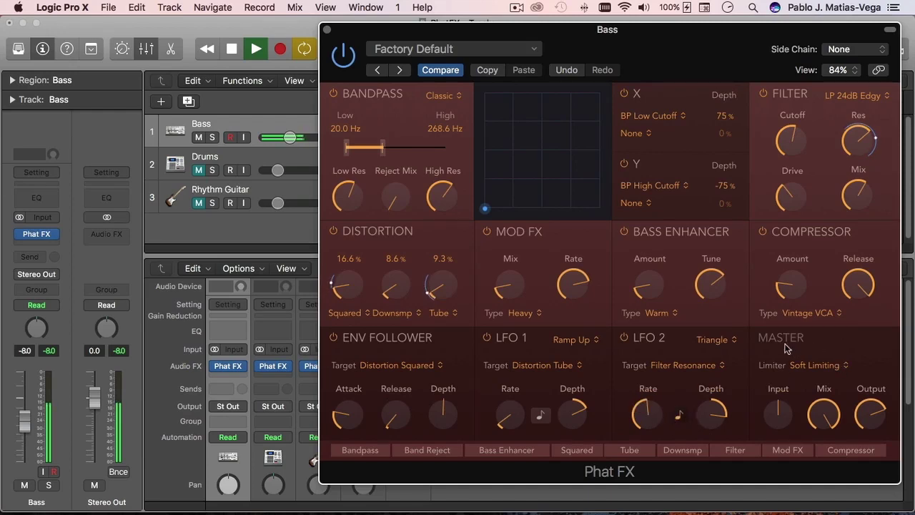
# - Review the Master limiter options, keeping Soft Limiting, and stop playback
pyautogui.click(832, 367)
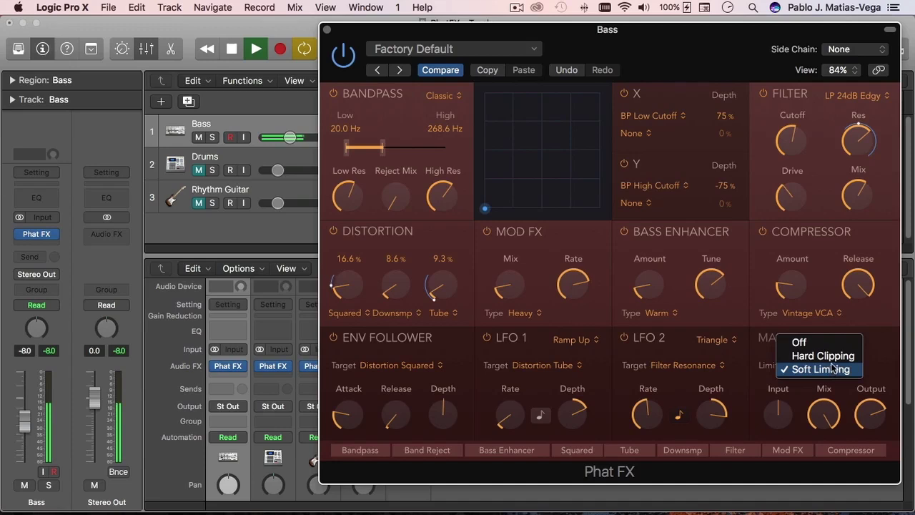
pyautogui.click(881, 364)
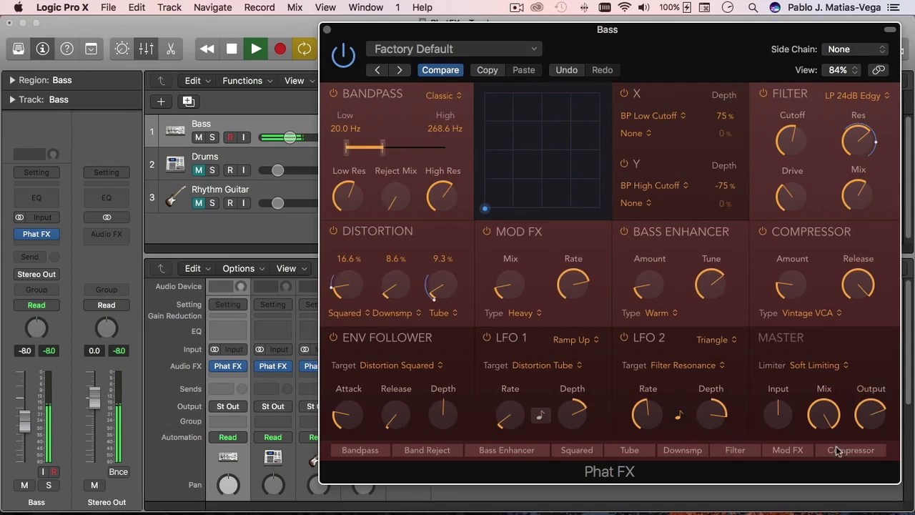
pyautogui.press('space')
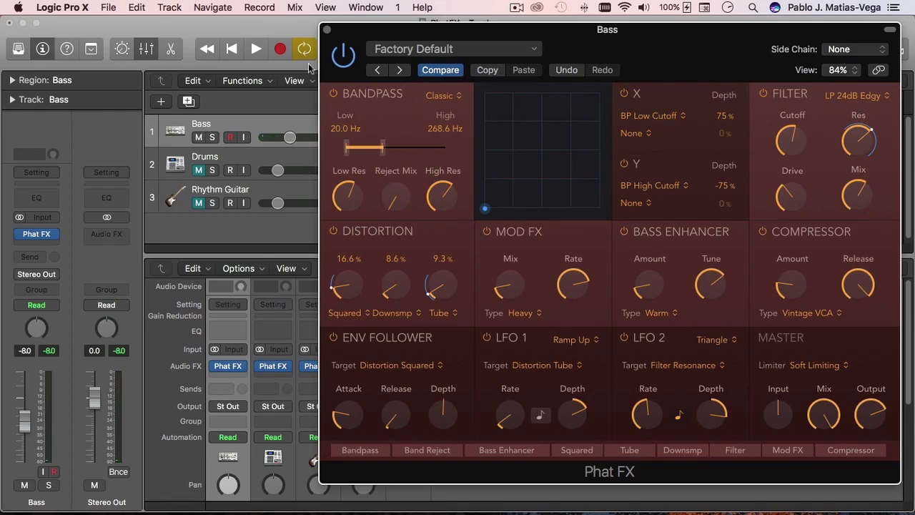
# - Mute Bass, unmute and select the Drums track, and open its Phat FX in place of the Bass one, clear of the track list
pyautogui.moveTo(216, 370)
pyautogui.click(268, 158)
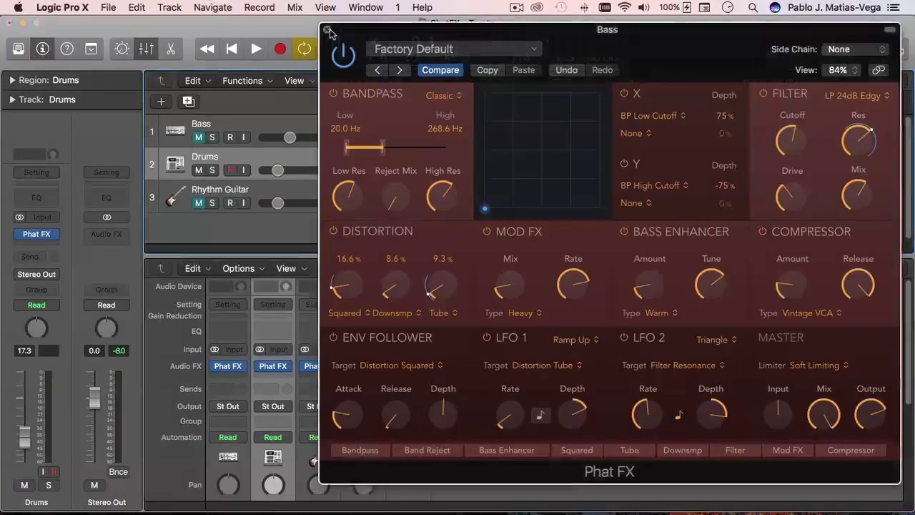
pyautogui.click(328, 30)
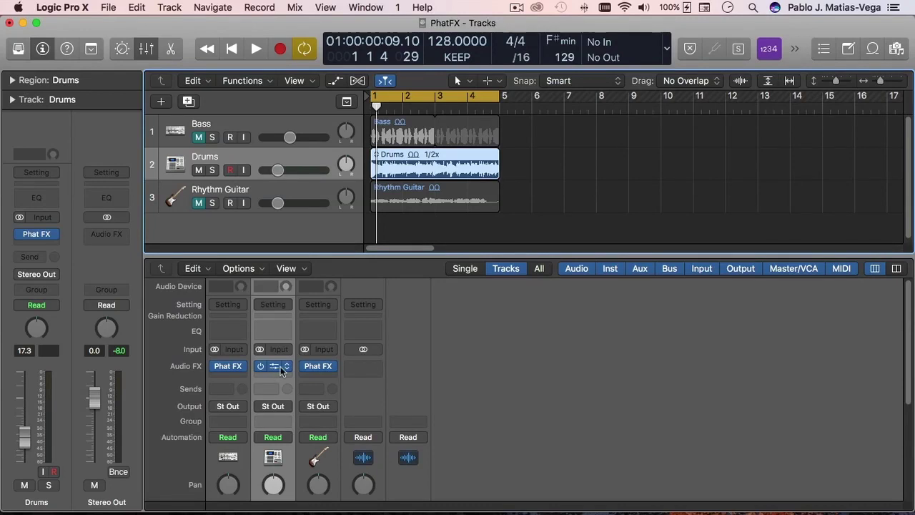
pyautogui.click(277, 368)
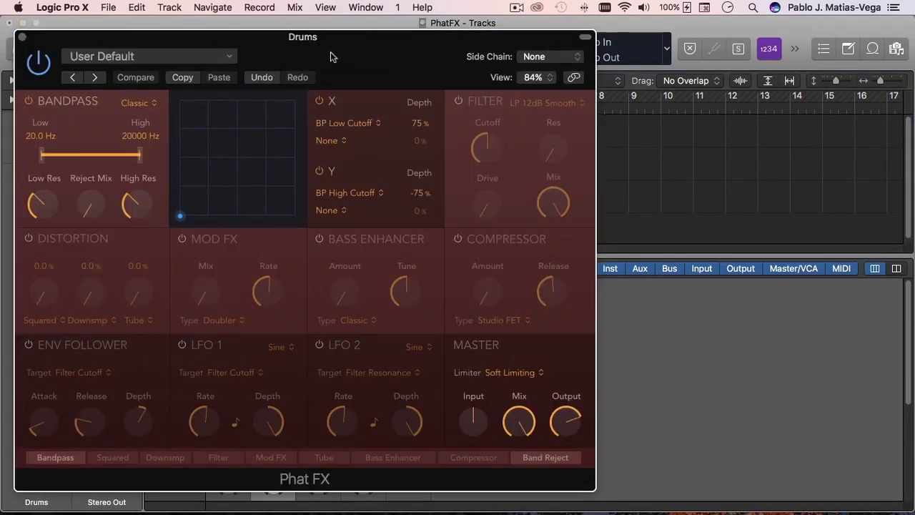
pyautogui.moveTo(333, 55); pyautogui.dragTo(622, 58)
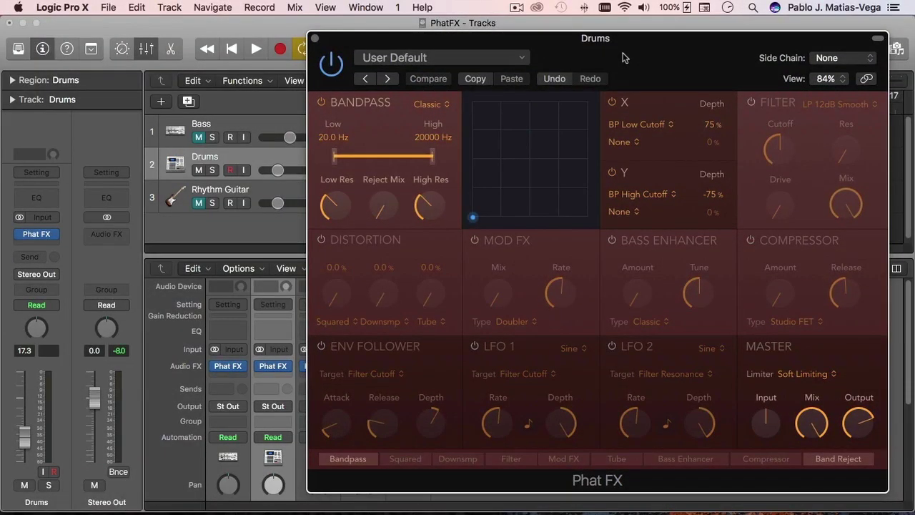
# - Play the drums and compare the sound with Phat FX bypassed and active
pyautogui.press('space')
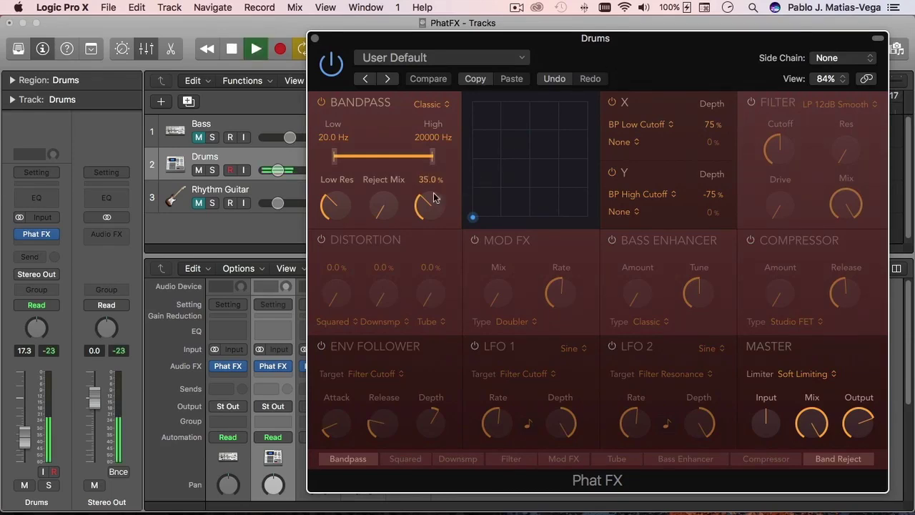
pyautogui.click(328, 63)
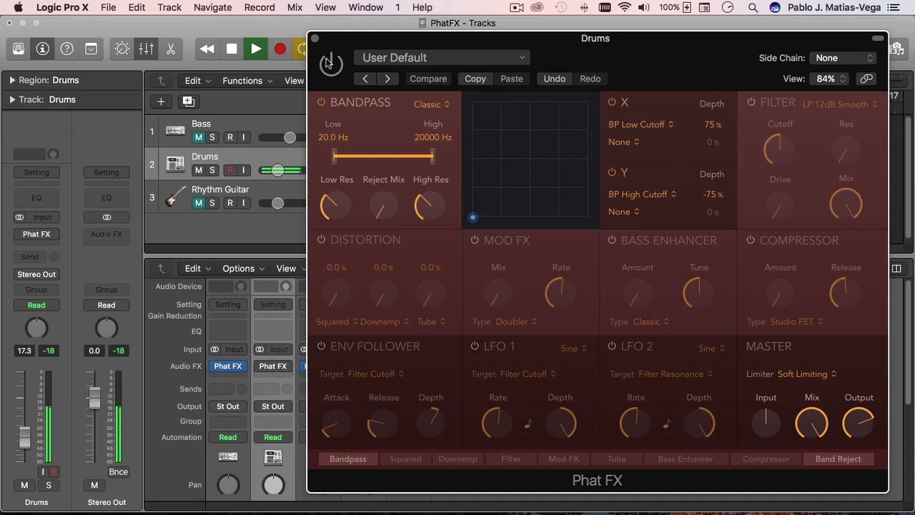
pyautogui.click(329, 62)
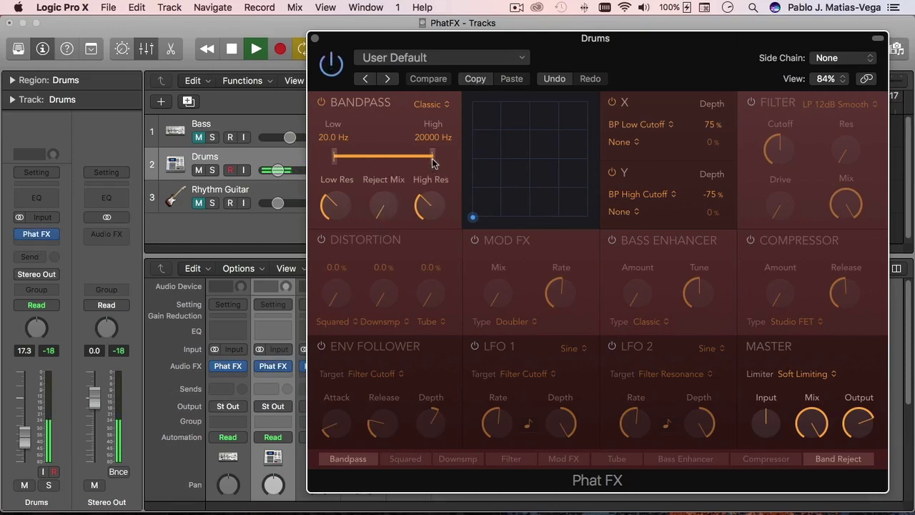
# - Set the Bandpass to Smooth, raise Low Res, High Res and Reject Mix, and narrow its range to 29.0–11351 Hz
pyautogui.click(431, 105)
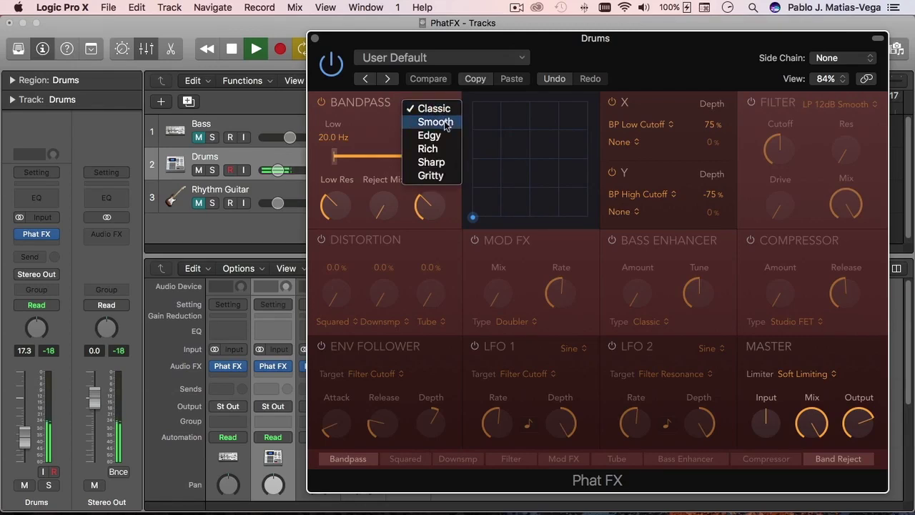
pyautogui.click(443, 121)
pyautogui.moveTo(333, 206); pyautogui.dragTo(363, 152)
pyautogui.moveTo(427, 205); pyautogui.dragTo(445, 118)
pyautogui.moveTo(392, 204); pyautogui.dragTo(350, 159)
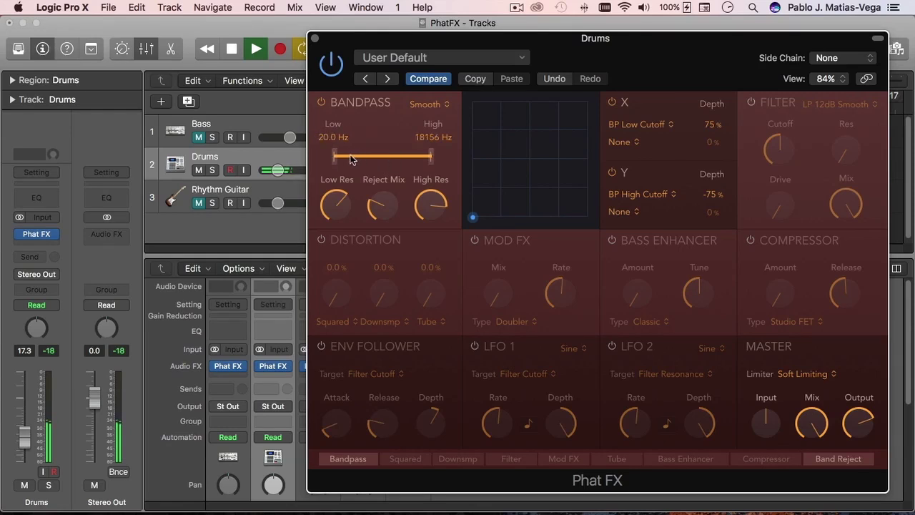
pyautogui.moveTo(428, 158); pyautogui.dragTo(385, 158)
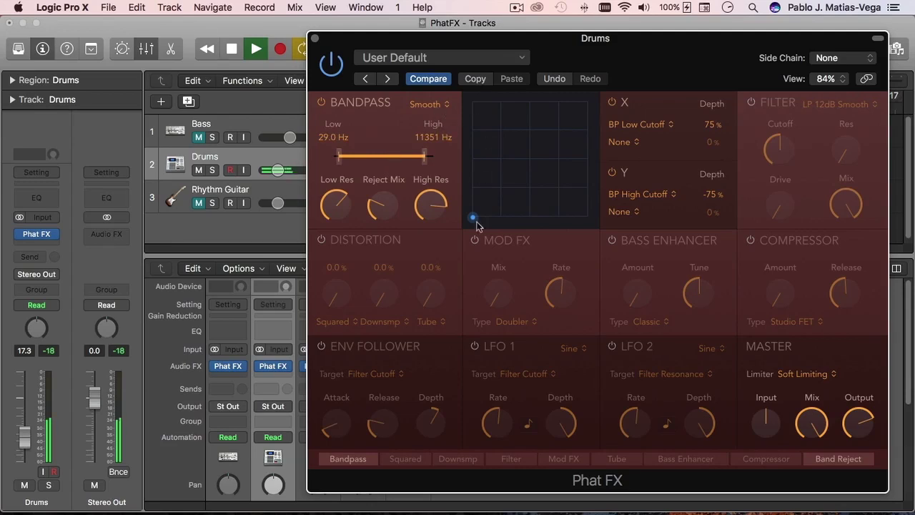
# - Switch on the Compressor, raise its Amount slightly and lower its Release to about 13 ms
pyautogui.click(751, 241)
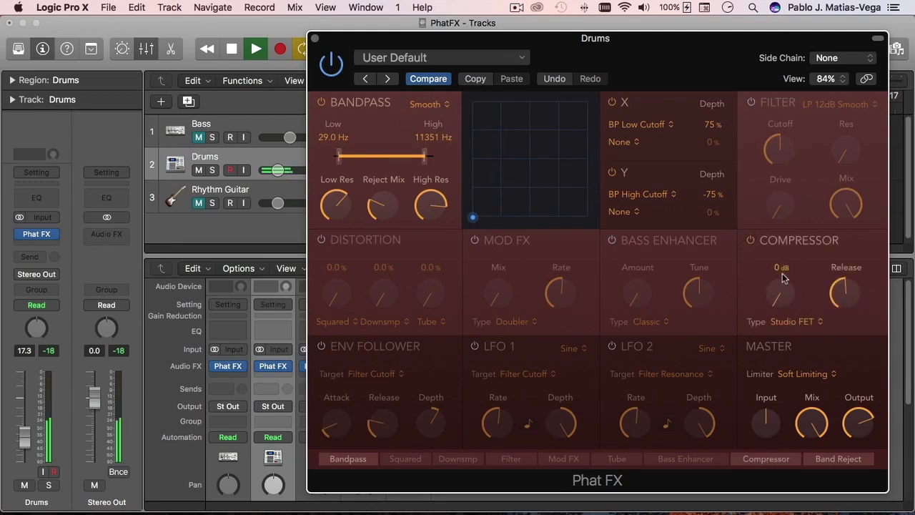
pyautogui.moveTo(783, 277); pyautogui.dragTo(795, 225)
pyautogui.moveTo(837, 288); pyautogui.dragTo(854, 372)
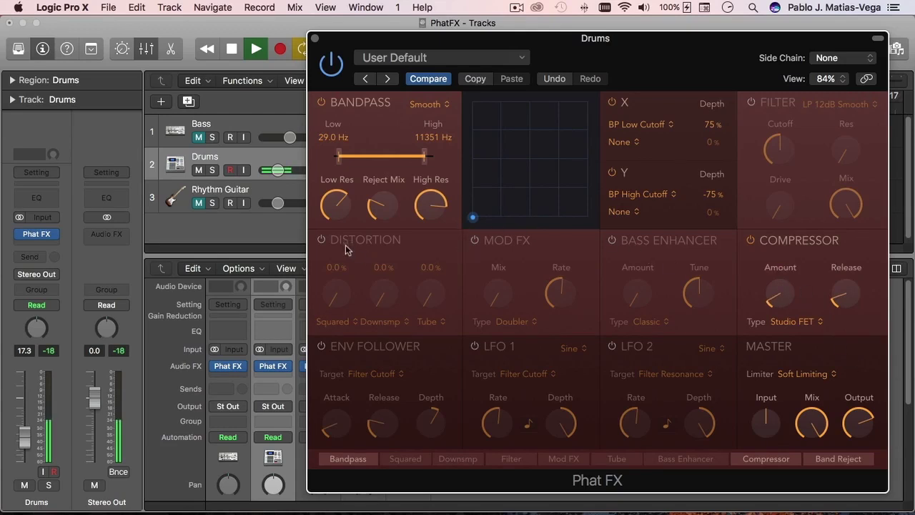
# - Switch on the Filter with type LP 12dB Edgy, raise its Cutoff well above 632.5 Hz and bring Res to about halfway
pyautogui.click(751, 103)
pyautogui.moveTo(791, 141)
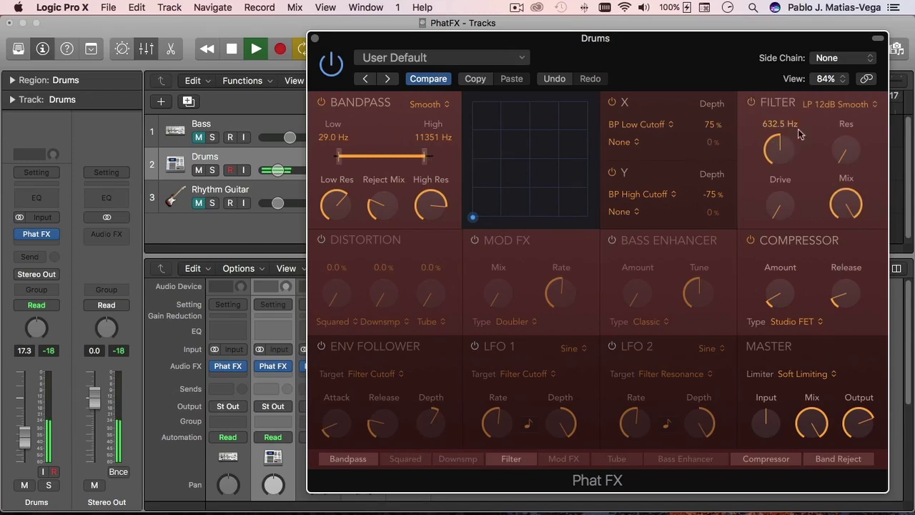
pyautogui.click(837, 105)
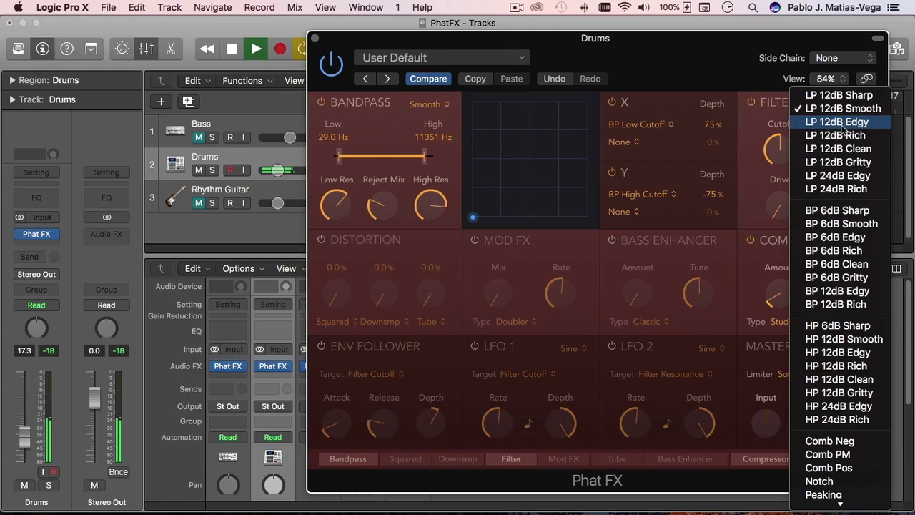
pyautogui.click(853, 122)
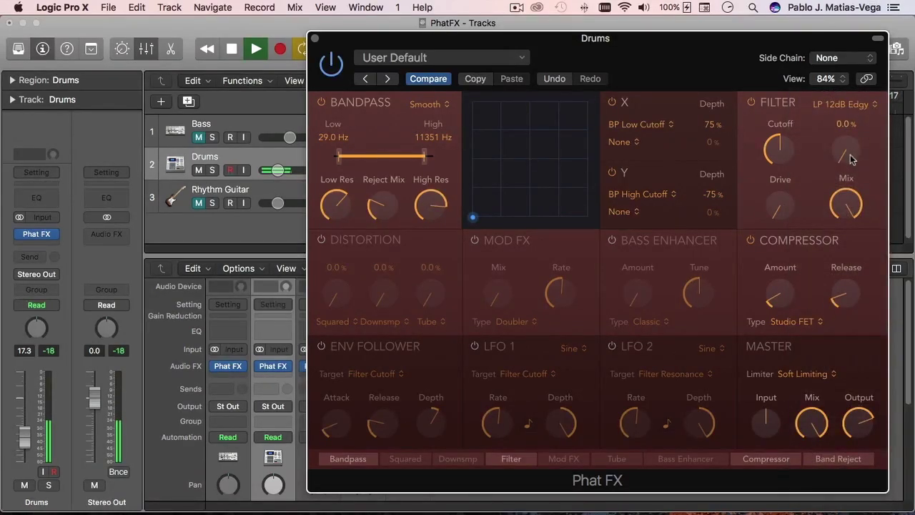
pyautogui.moveTo(785, 149); pyautogui.dragTo(808, 84)
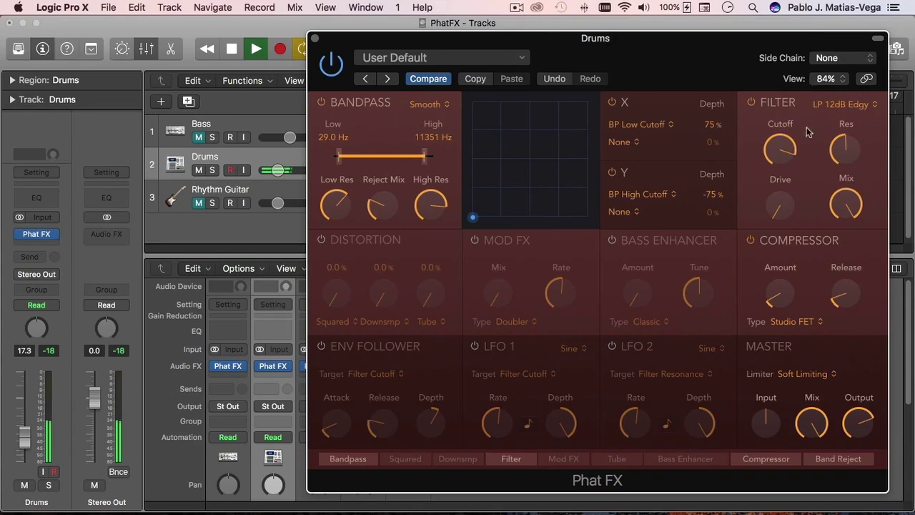
pyautogui.moveTo(793, 162)
pyautogui.mouseDown()
pyautogui.moveTo(788, 155)
pyautogui.moveTo(792, 175)
pyautogui.mouseUp()
# - Lower the Bandpass Reject Mix, Low Res and High Res, and open the High cutoff to 20000 Hz
pyautogui.click(367, 203)
pyautogui.moveTo(384, 211); pyautogui.dragTo(388, 235)
pyautogui.moveTo(340, 207); pyautogui.dragTo(351, 273)
pyautogui.moveTo(431, 206); pyautogui.dragTo(436, 229)
pyautogui.moveTo(426, 155); pyautogui.dragTo(438, 159)
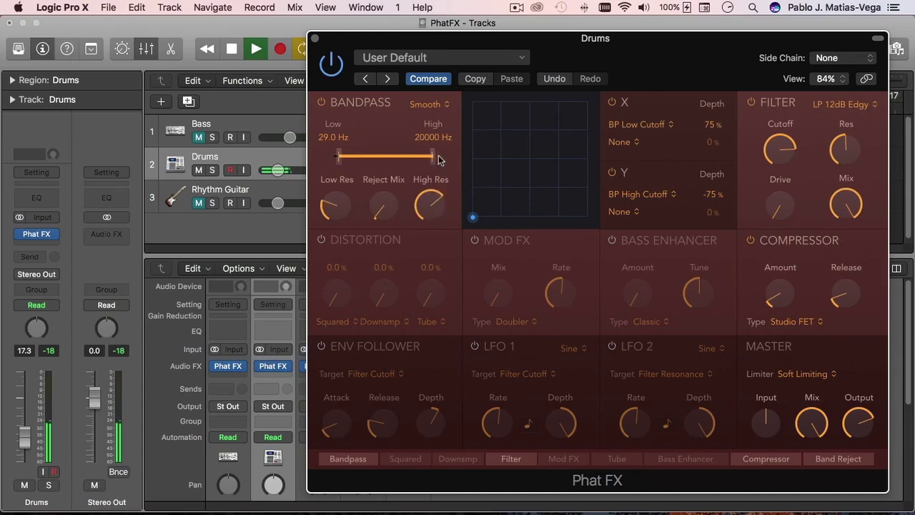
# - Switch on Mod FX with the Soft type, and raise its Mix to about a quarter and its Rate above the midpoint
pyautogui.moveTo(792, 308)
pyautogui.click(476, 243)
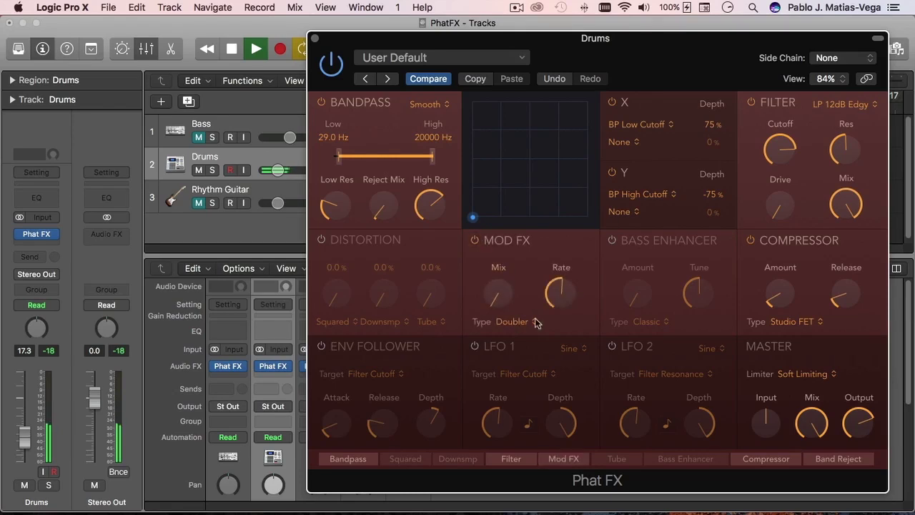
pyautogui.click(529, 323)
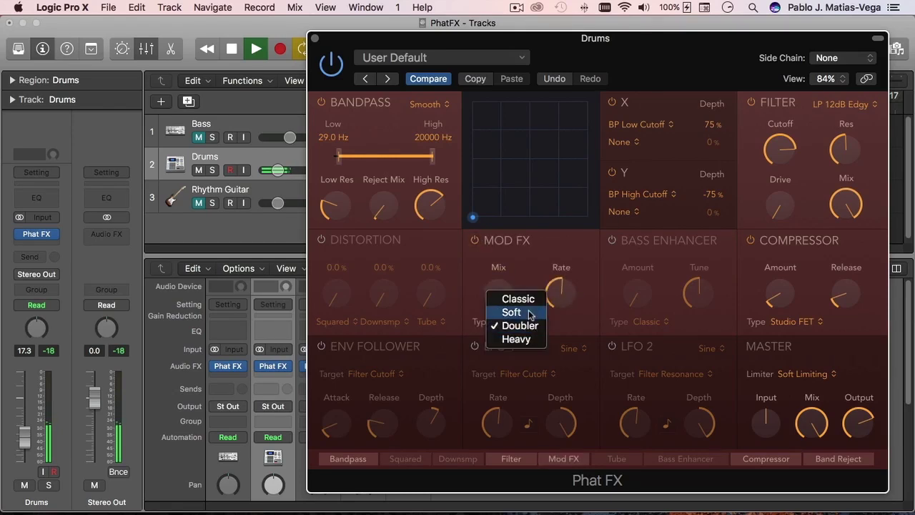
pyautogui.click(529, 313)
pyautogui.moveTo(567, 303); pyautogui.dragTo(566, 331)
pyautogui.moveTo(519, 302); pyautogui.dragTo(536, 242)
pyautogui.moveTo(561, 298); pyautogui.dragTo(572, 252)
# - Switch on the Bass Enhancer with the Warm type, raise its Amount to about three quarters and increase its Tune
pyautogui.click(612, 241)
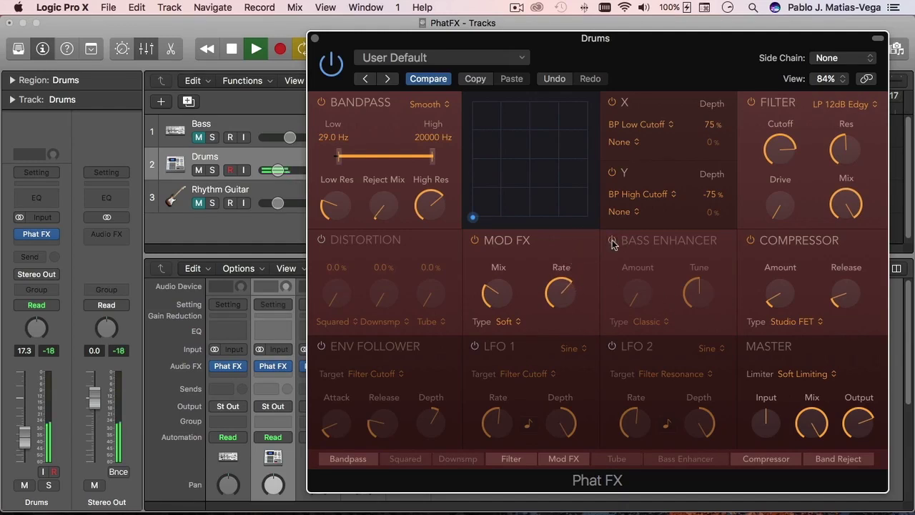
pyautogui.moveTo(701, 305); pyautogui.dragTo(702, 291)
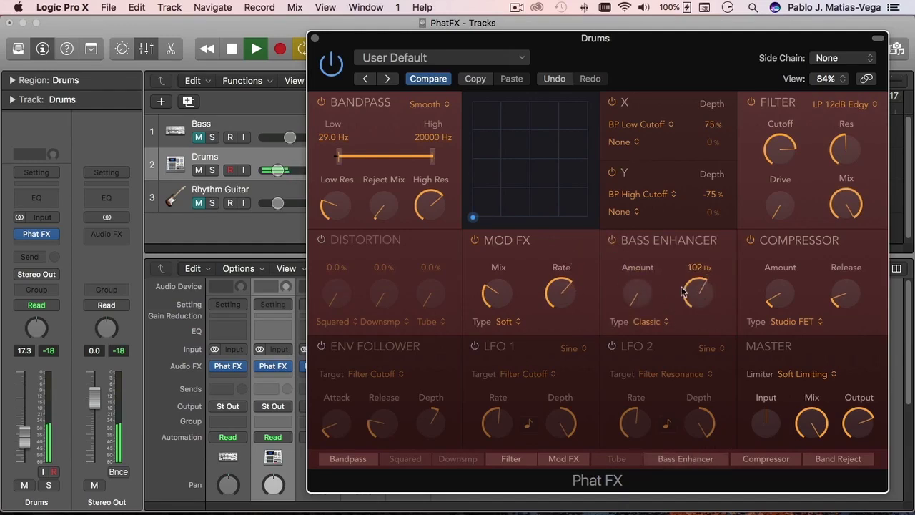
pyautogui.click(649, 322)
pyautogui.click(652, 326)
pyautogui.moveTo(644, 297); pyautogui.dragTo(659, 201)
pyautogui.click(657, 323)
pyautogui.click(652, 313)
pyautogui.moveTo(643, 296); pyautogui.dragTo(663, 207)
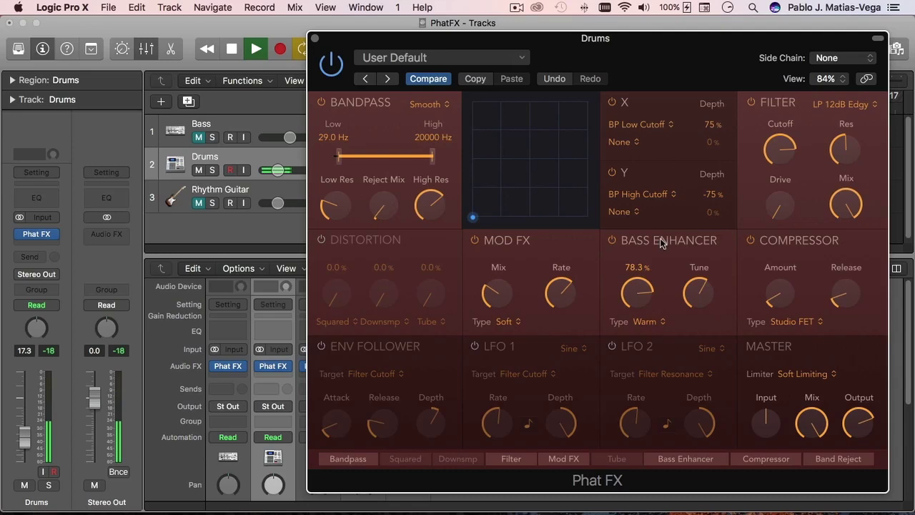
pyautogui.moveTo(699, 289); pyautogui.dragTo(706, 261)
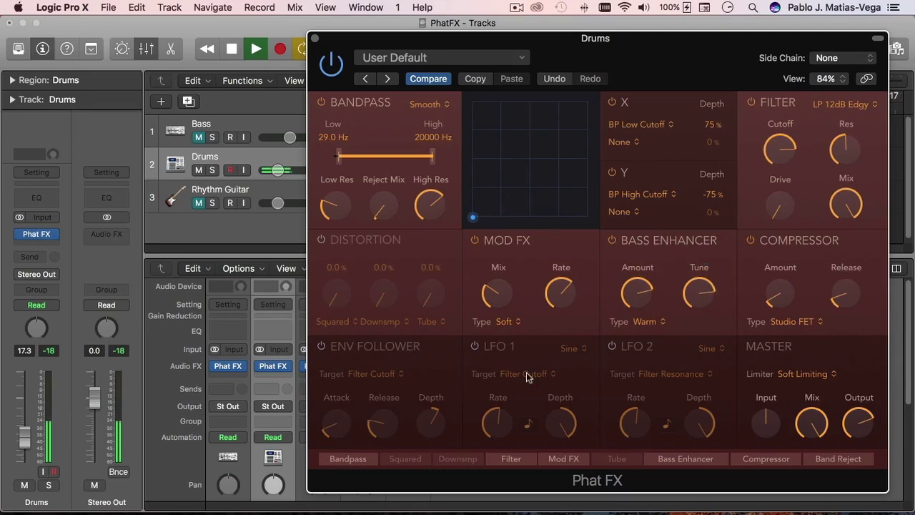
# - Set the Master limiter to Hard Clipping and raise the Compressor Amount to about the midpoint
pyautogui.click(815, 375)
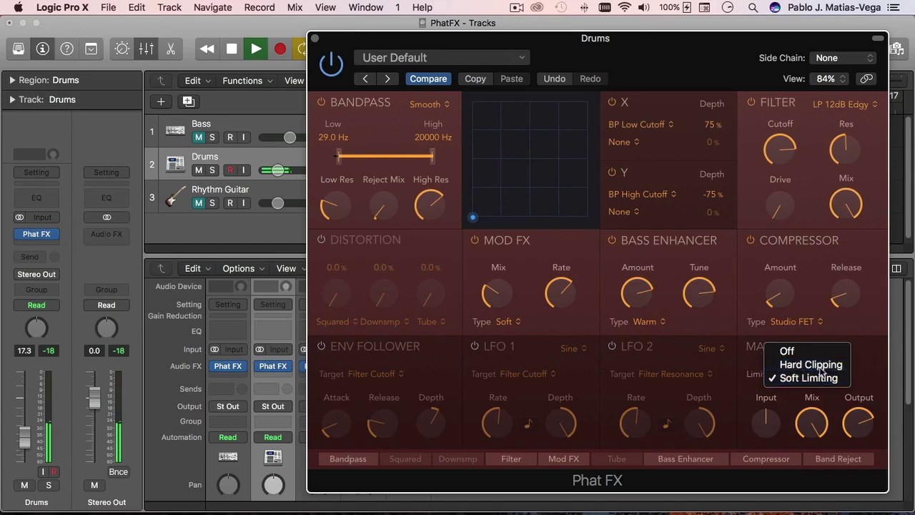
pyautogui.click(811, 365)
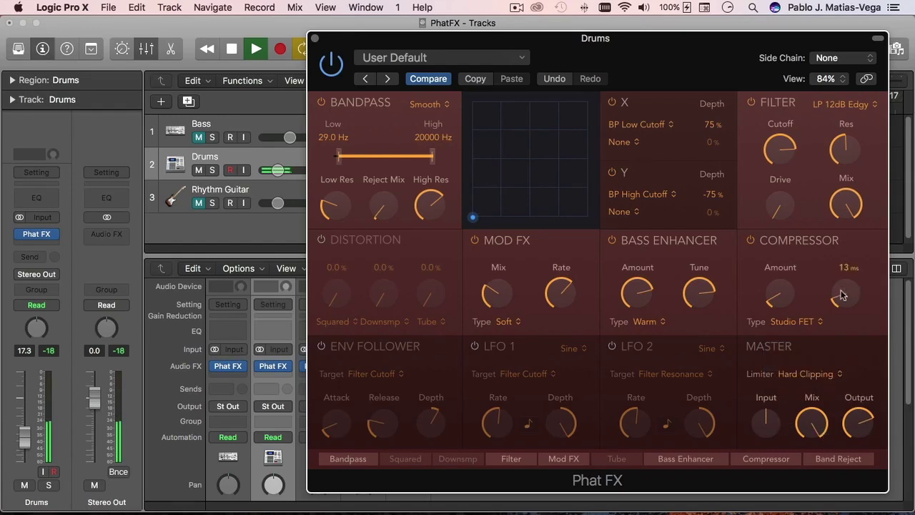
pyautogui.moveTo(773, 297); pyautogui.dragTo(779, 264)
pyautogui.moveTo(779, 296); pyautogui.dragTo(790, 263)
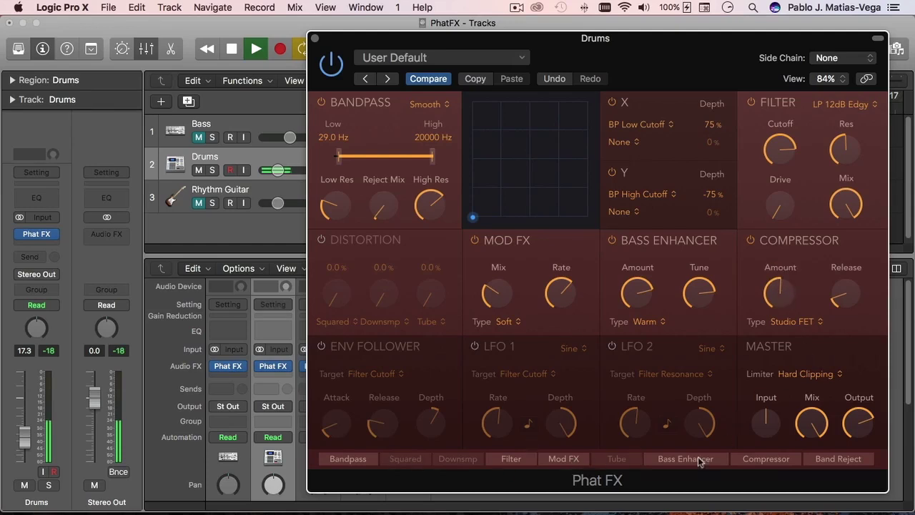
# - Reorder the effect chain so Band Reject directly follows Bandpass and Bass Enhancer comes before Filter
pyautogui.moveTo(779, 463); pyautogui.dragTo(840, 462)
pyautogui.moveTo(768, 464); pyautogui.dragTo(415, 457)
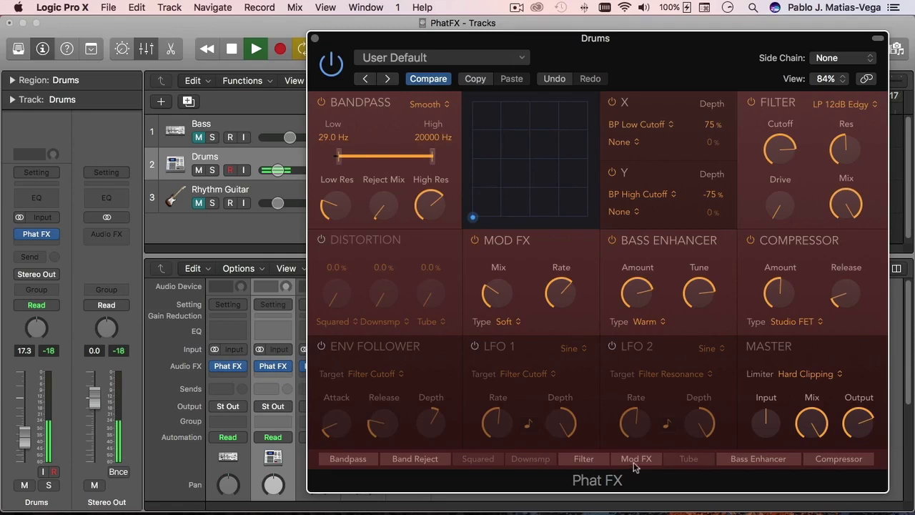
pyautogui.moveTo(758, 462); pyautogui.dragTo(638, 465)
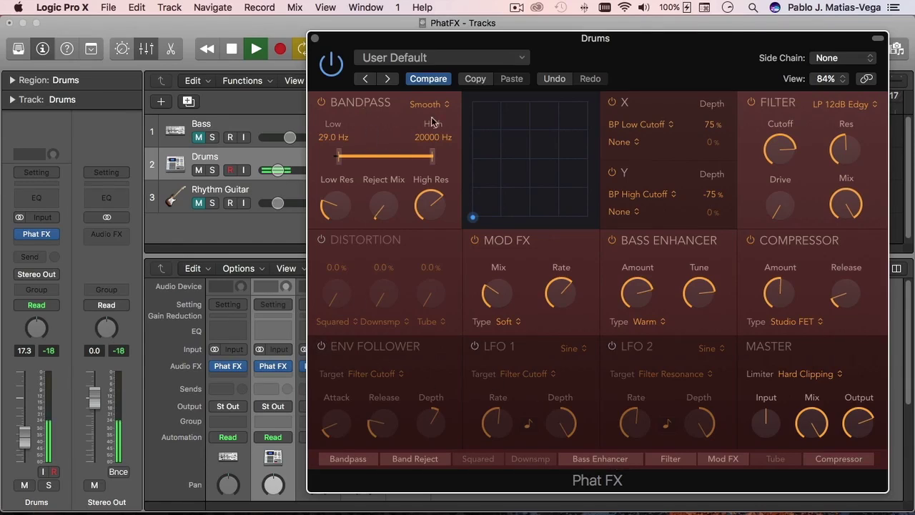
# - Move Bass Enhancer back between Tube and Compressor, and compare the drums with Phat FX bypassed before stopping playback
pyautogui.click(333, 65)
pyautogui.moveTo(588, 463); pyautogui.dragTo(757, 462)
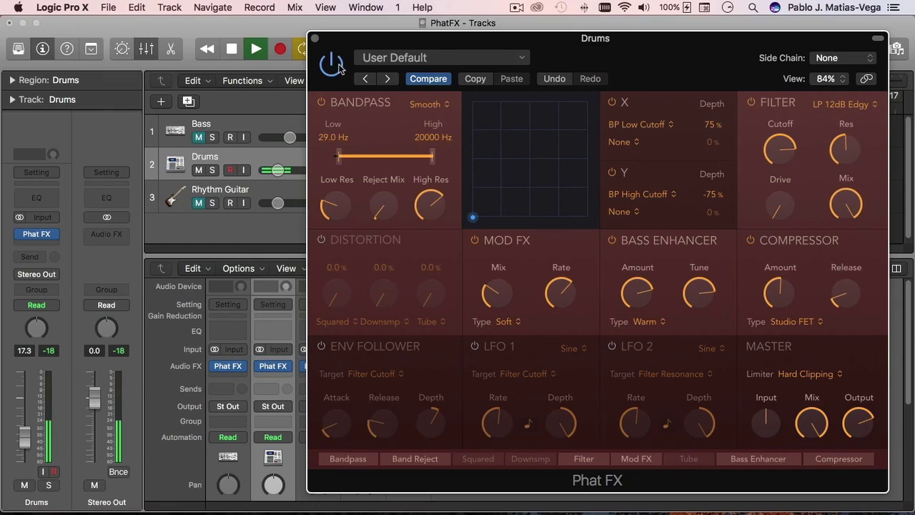
pyautogui.press('space')
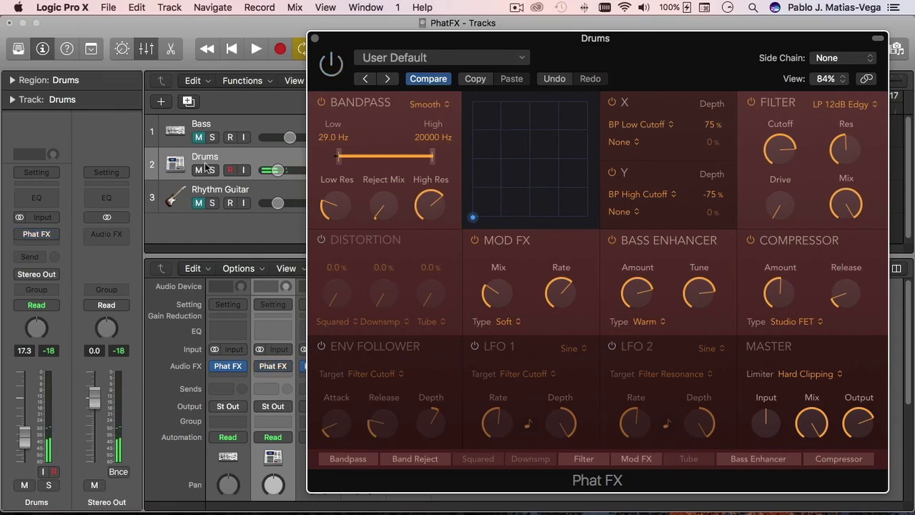
# - Mute Drums, unmute and select the Rhythm Guitar track, and open its Phat FX in place of the Drums one
pyautogui.click(199, 171)
pyautogui.click(223, 197)
pyautogui.click(198, 203)
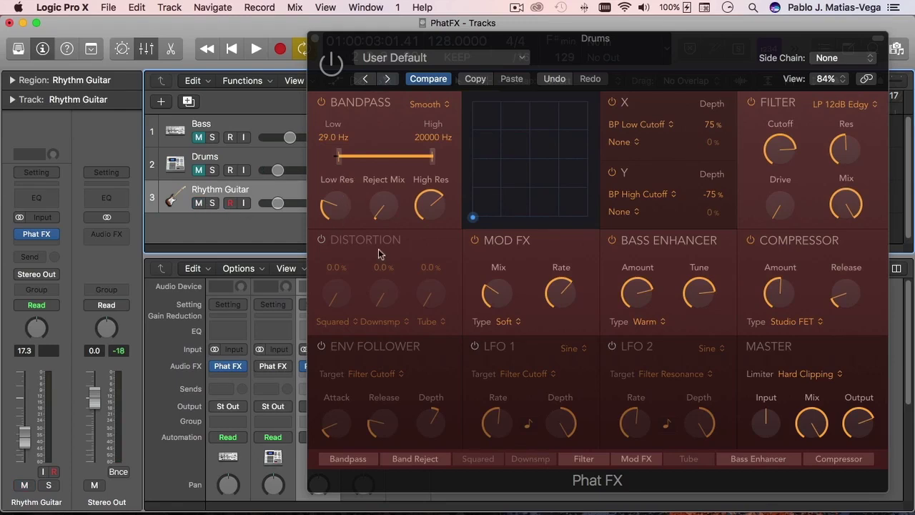
pyautogui.click(315, 39)
pyautogui.click(41, 236)
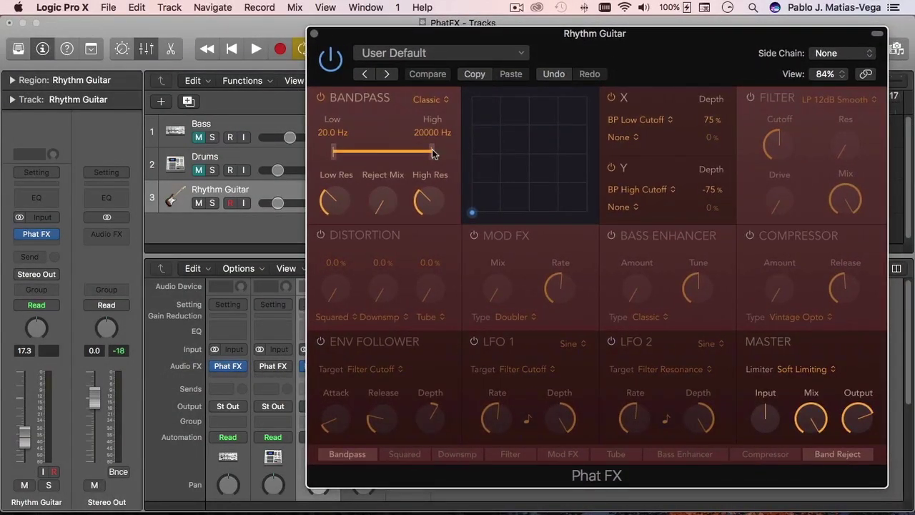
# - Listen to the guitar loop with Phat FX bypassed, and restart playback with Phat FX switched back on
pyautogui.press('space')
pyautogui.click(331, 57)
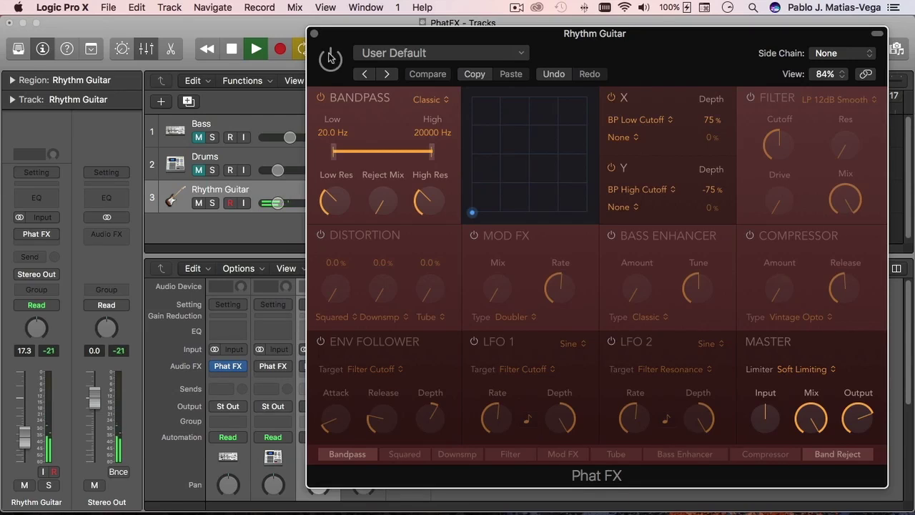
pyautogui.press('space')
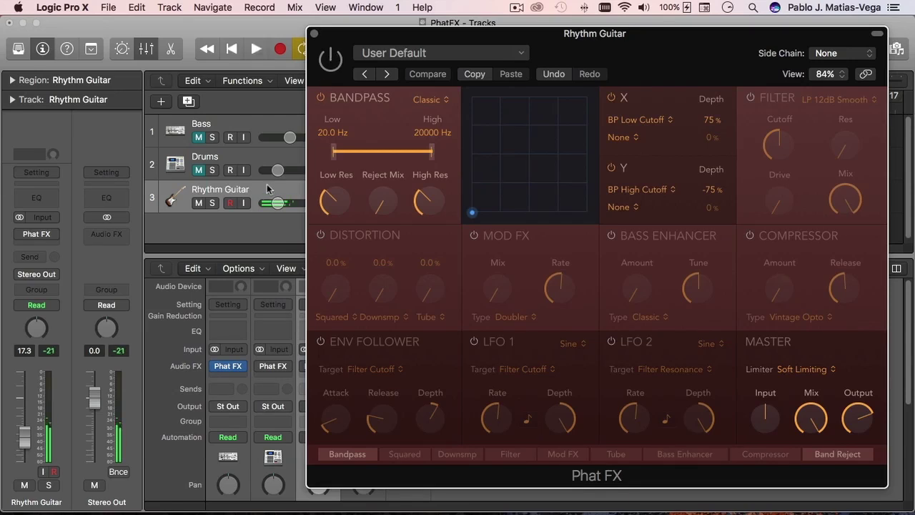
pyautogui.press('space')
pyautogui.click(340, 65)
# - Set the Bandpass type to Sharp and move the XY pad puck to near the horizontal centre of its lower edge
pyautogui.moveTo(341, 156)
pyautogui.mouseDown()
pyautogui.moveTo(405, 157)
pyautogui.moveTo(333, 157)
pyautogui.mouseUp()
pyautogui.click(435, 99)
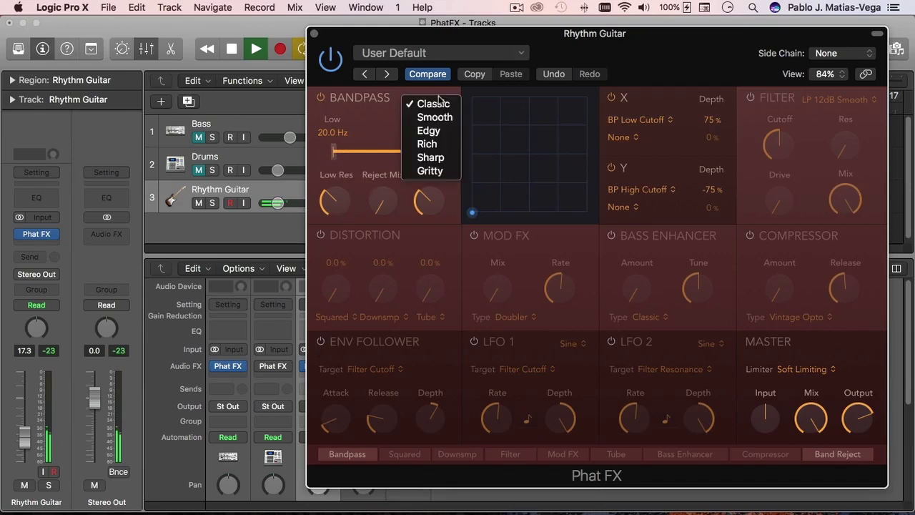
pyautogui.click(432, 157)
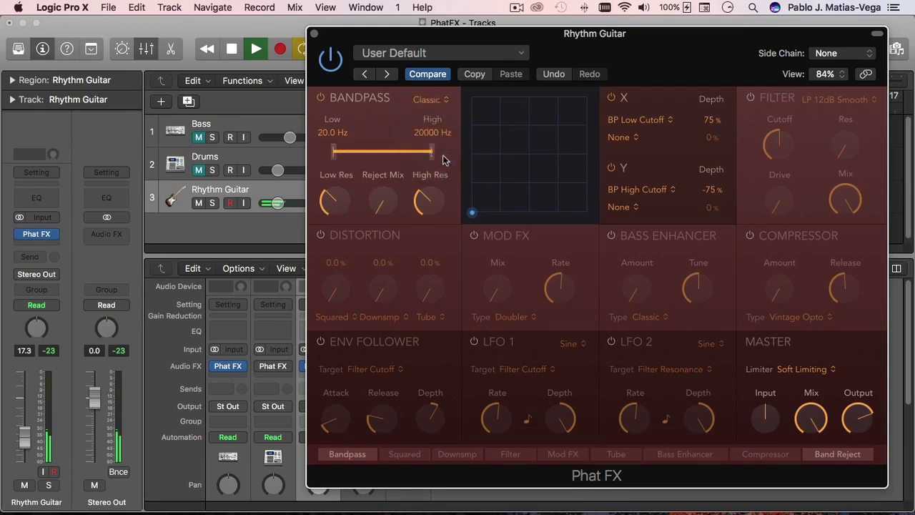
pyautogui.moveTo(486, 203); pyautogui.dragTo(522, 206)
pyautogui.click(644, 118)
pyautogui.click(680, 70)
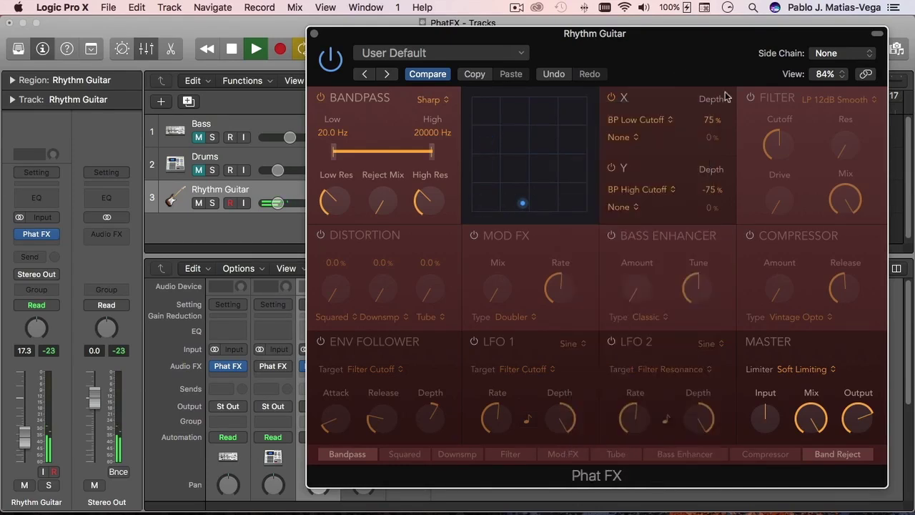
# - Enable the Filter, choose LP 24dB Edgy, set Res to about 64% and raise Cutoff to maximum
pyautogui.click(751, 98)
pyautogui.click(835, 99)
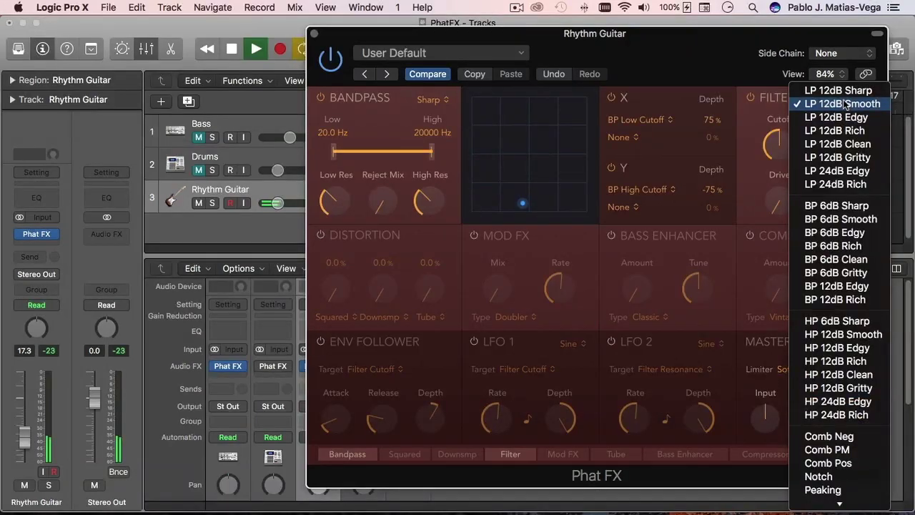
pyautogui.click(851, 170)
pyautogui.moveTo(847, 143); pyautogui.dragTo(860, 27)
pyautogui.moveTo(782, 148); pyautogui.dragTo(819, 36)
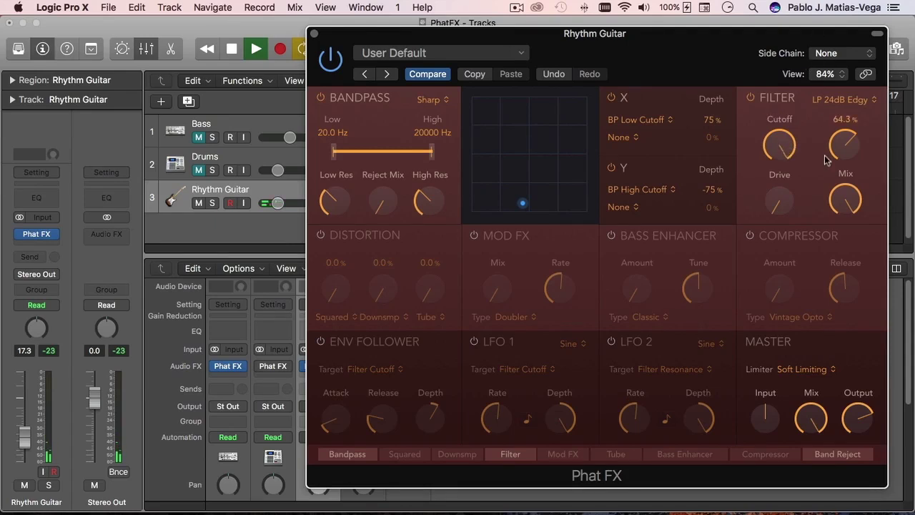
# - Fine-tune the Filter by lowering Cutoff slightly, nudging Res up, raising Drive to about a third and reducing Mix a little
pyautogui.moveTo(801, 139); pyautogui.dragTo(792, 184)
pyautogui.moveTo(846, 143)
pyautogui.mouseDown()
pyautogui.moveTo(861, 89)
pyautogui.moveTo(850, 139)
pyautogui.mouseUp()
pyautogui.moveTo(786, 191); pyautogui.dragTo(799, 139)
pyautogui.moveTo(846, 200); pyautogui.dragTo(844, 236)
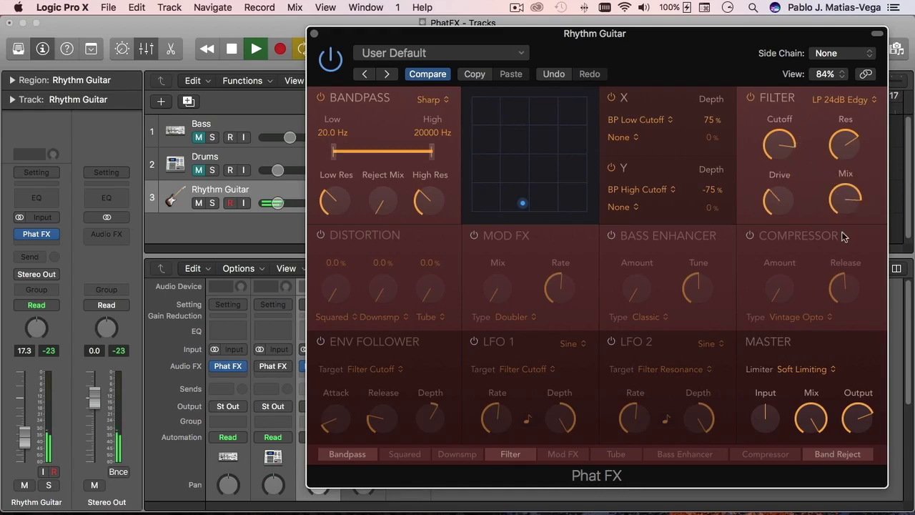
# - Enable the Compressor with moderate Amount and low Release, and the Bass Enhancer with high Amount and Tune at 84 Hz
pyautogui.click(751, 236)
pyautogui.moveTo(789, 303); pyautogui.dragTo(846, 359)
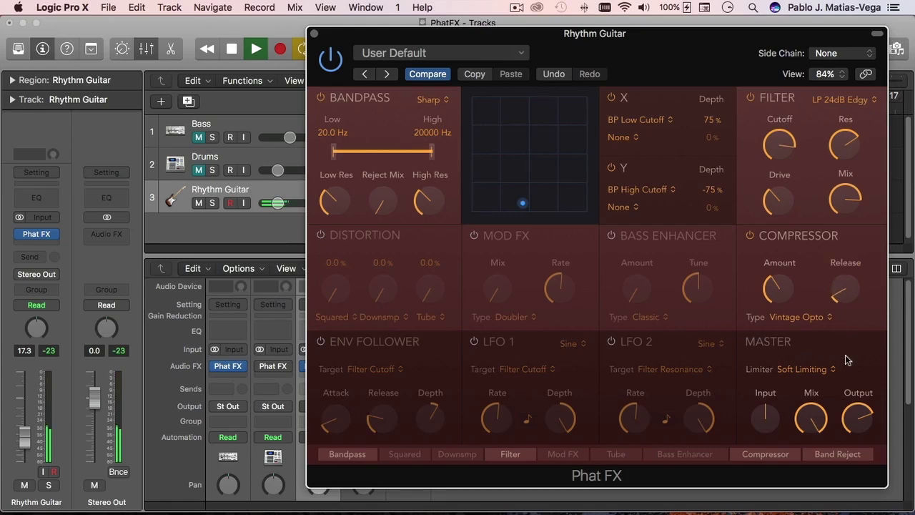
pyautogui.click(611, 236)
pyautogui.moveTo(647, 301); pyautogui.dragTo(650, 260)
pyautogui.moveTo(689, 294); pyautogui.dragTo(687, 305)
pyautogui.moveTo(642, 275); pyautogui.dragTo(657, 182)
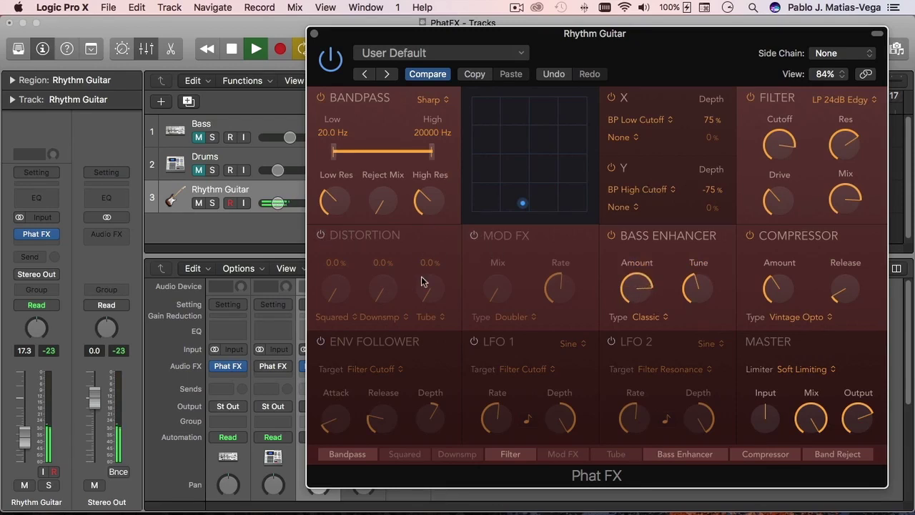
# - Enable Mod FX with the Heavy type, raise Rate to near maximum and set Mix to 19%
pyautogui.click(473, 237)
pyautogui.click(514, 317)
pyautogui.click(557, 299)
pyautogui.moveTo(557, 299); pyautogui.dragTo(586, 213)
pyautogui.moveTo(504, 287); pyautogui.dragTo(516, 251)
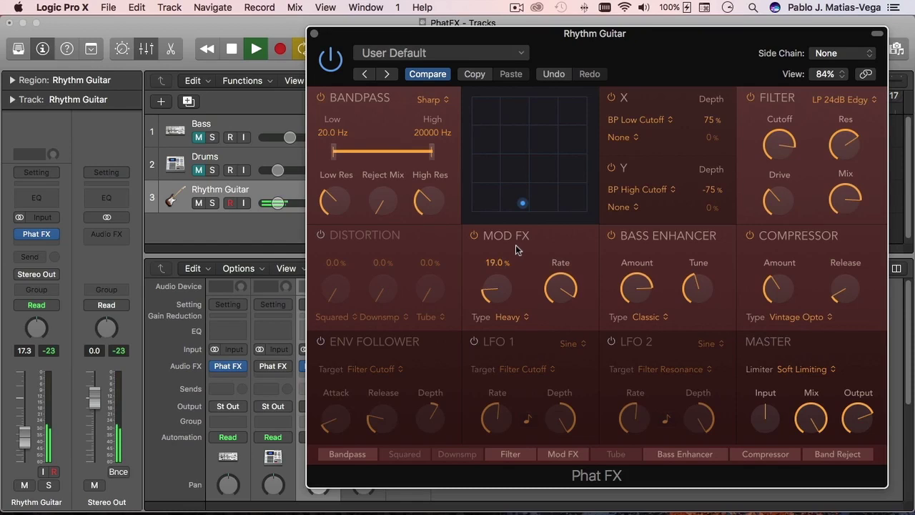
# - Switch the Mod FX type to Classic and fine-tune its Mix
pyautogui.click(513, 317)
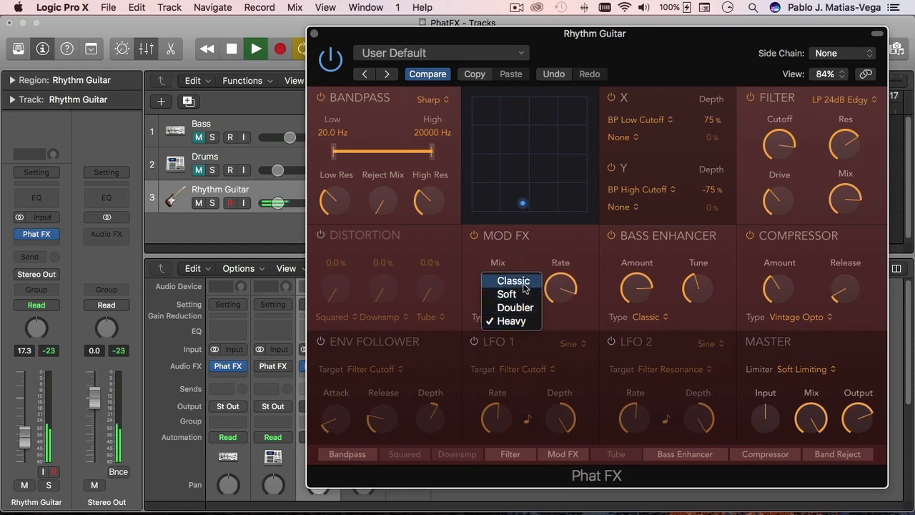
pyautogui.click(526, 281)
pyautogui.moveTo(505, 289)
pyautogui.mouseDown()
pyautogui.moveTo(511, 263)
pyautogui.moveTo(514, 293)
pyautogui.mouseUp()
# - Enable LFO 1 with Filter Drive as its target, lower its Rate and reduce Depth to about 54%
pyautogui.click(474, 342)
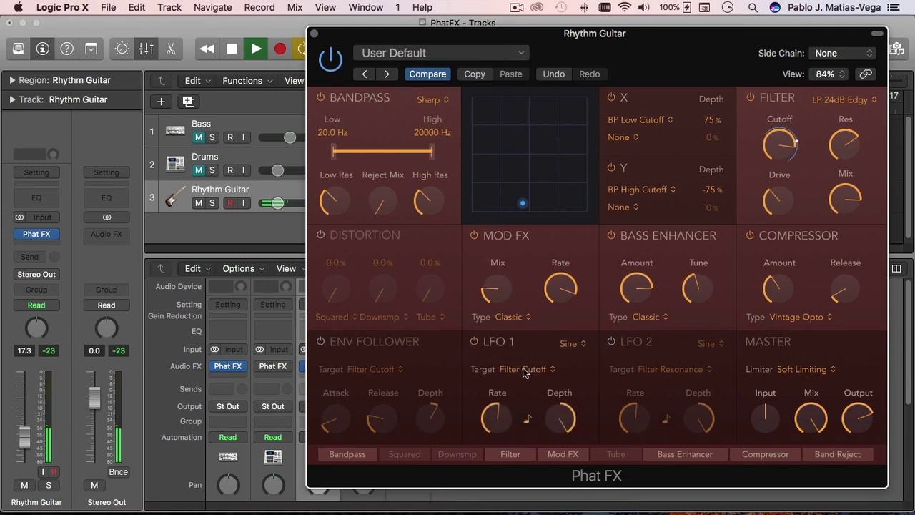
pyautogui.click(526, 369)
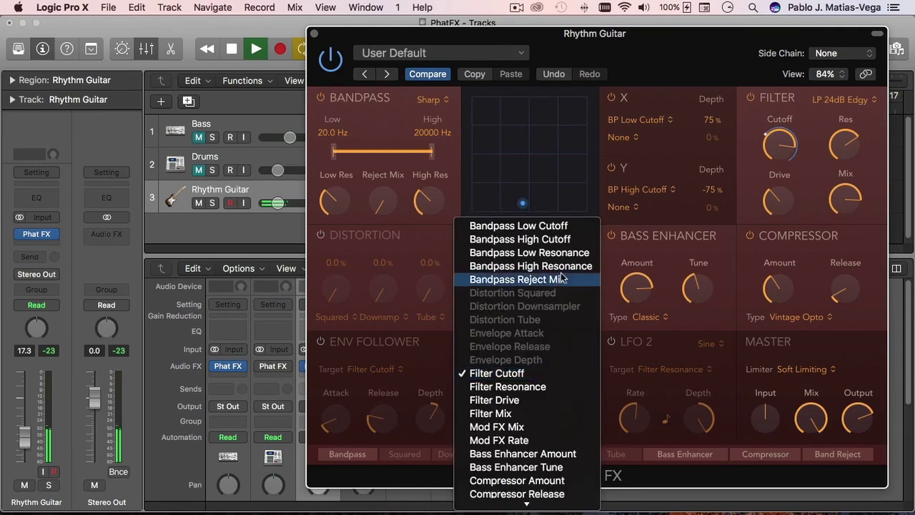
pyautogui.click(525, 401)
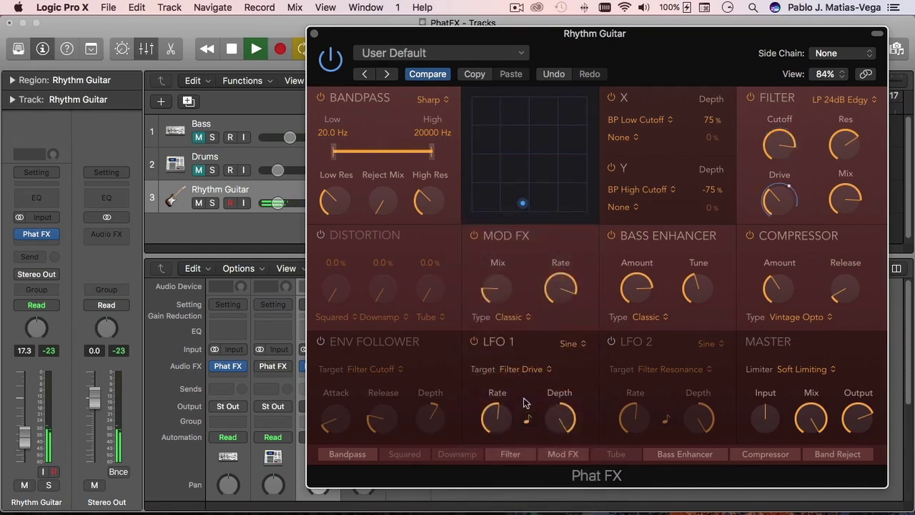
pyautogui.moveTo(504, 412); pyautogui.dragTo(499, 437)
pyautogui.moveTo(564, 420); pyautogui.dragTo(560, 466)
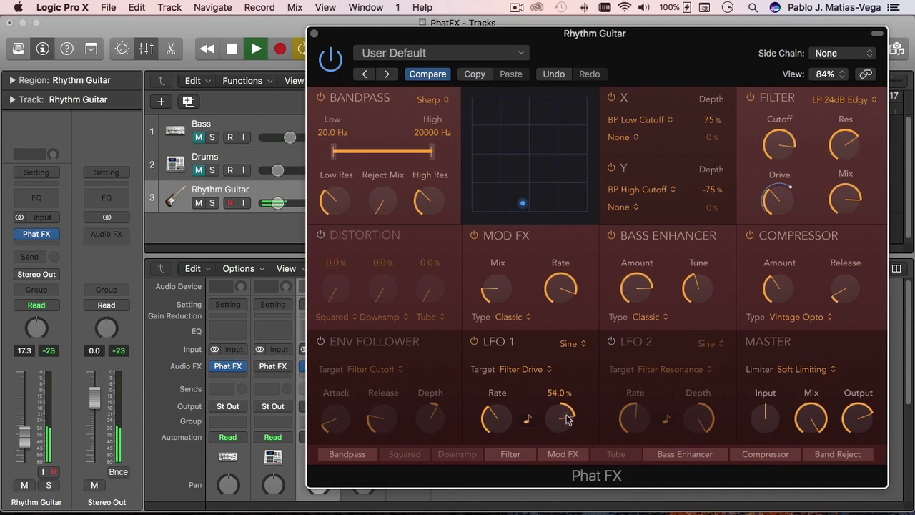
# - Raise the LFO 1 Rate to 1/32 and fine-tune its Depth
pyautogui.moveTo(490, 418); pyautogui.dragTo(512, 380)
pyautogui.moveTo(498, 410)
pyautogui.mouseDown()
pyautogui.moveTo(490, 474)
pyautogui.moveTo(505, 404)
pyautogui.mouseUp()
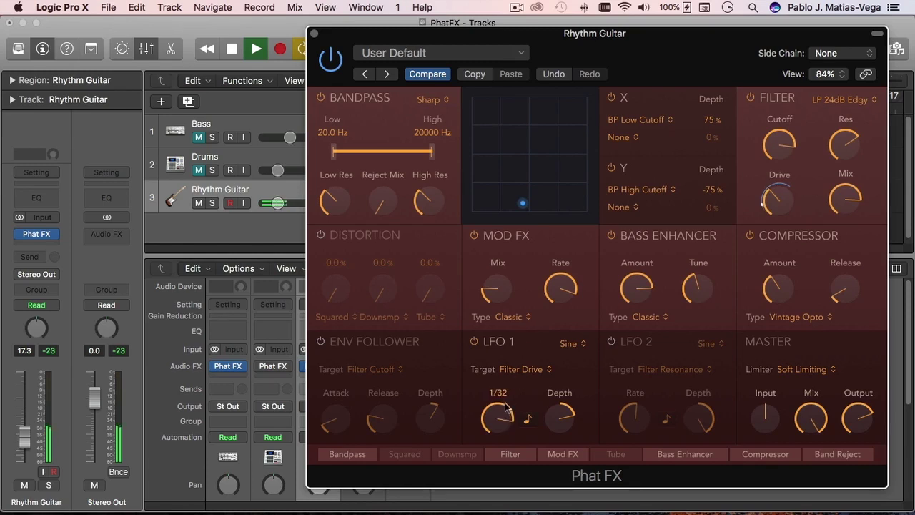
pyautogui.moveTo(566, 416); pyautogui.dragTo(566, 420)
# - Reorder the effect chain with Bass Enhancer before Mod FX and Filter between Band Reject and a final Compressor, and stop playback
pyautogui.moveTo(769, 453); pyautogui.dragTo(842, 457)
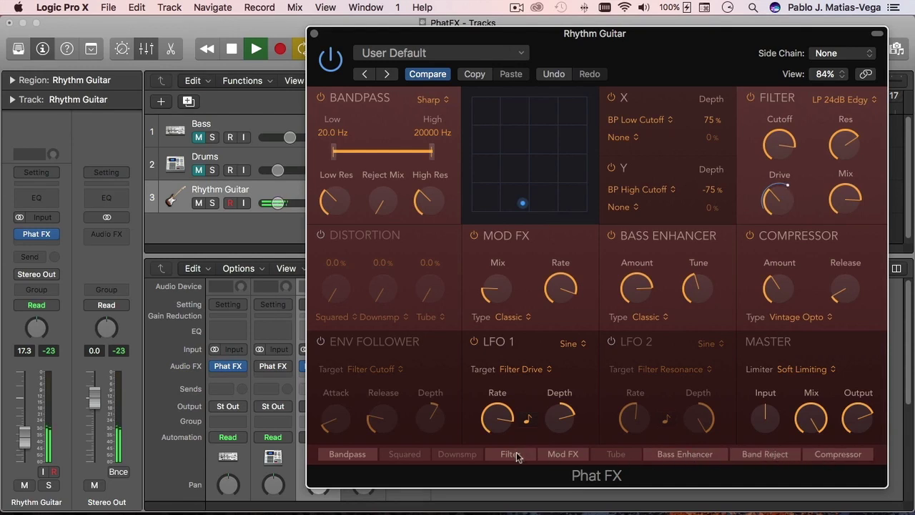
pyautogui.moveTo(684, 458); pyautogui.dragTo(529, 454)
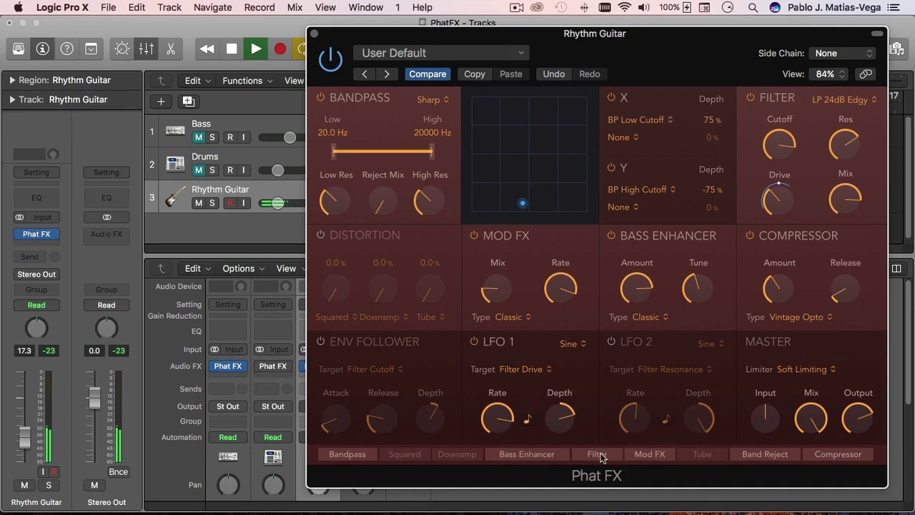
pyautogui.moveTo(586, 456); pyautogui.dragTo(767, 458)
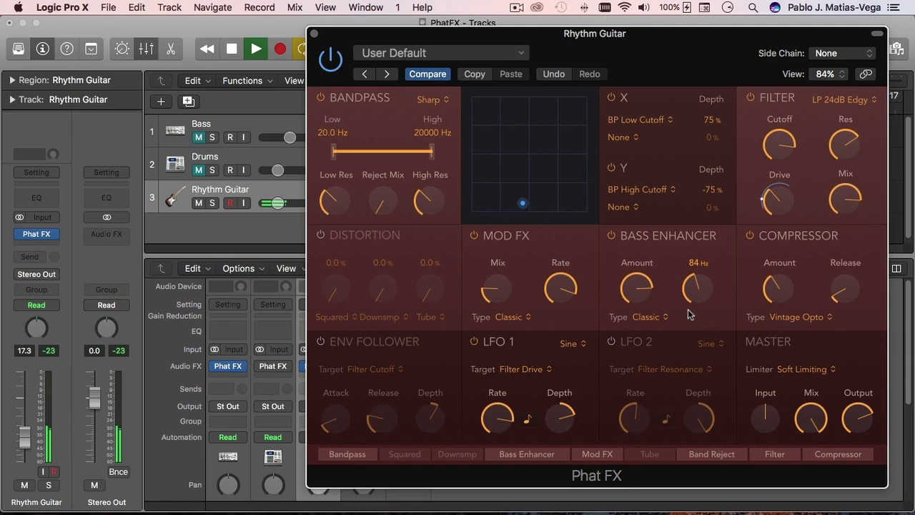
pyautogui.press('space')
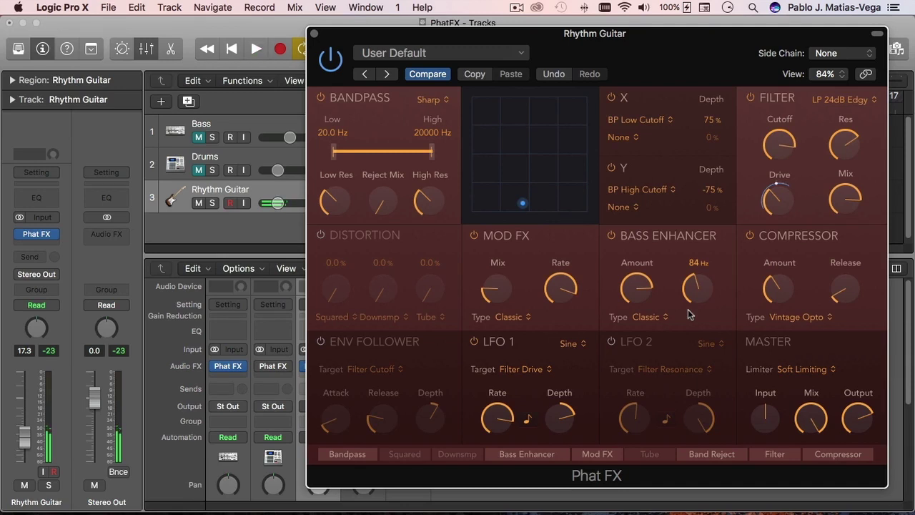
# - Mute Rhythm Guitar, close its Phat FX window, unmute Bass and return the playhead to the project start
pyautogui.click(200, 203)
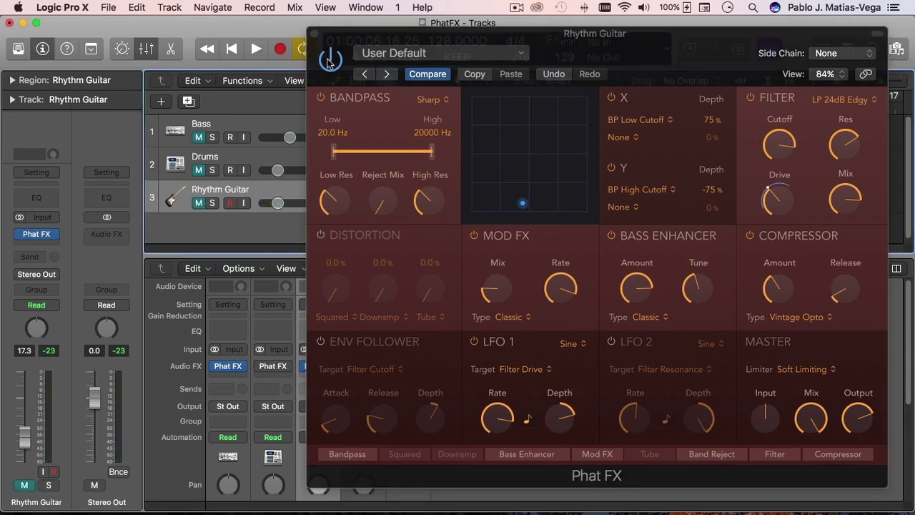
pyautogui.click(315, 34)
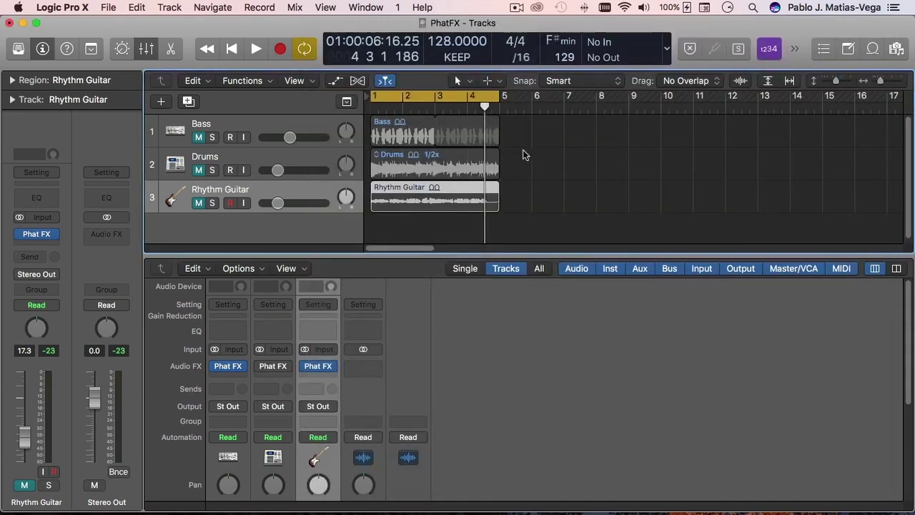
pyautogui.click(199, 137)
pyautogui.click(372, 108)
pyautogui.click(365, 106)
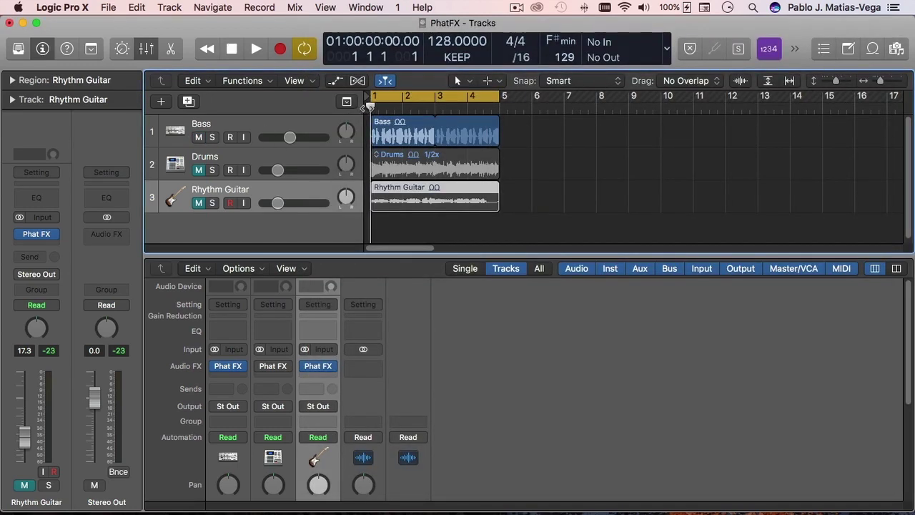